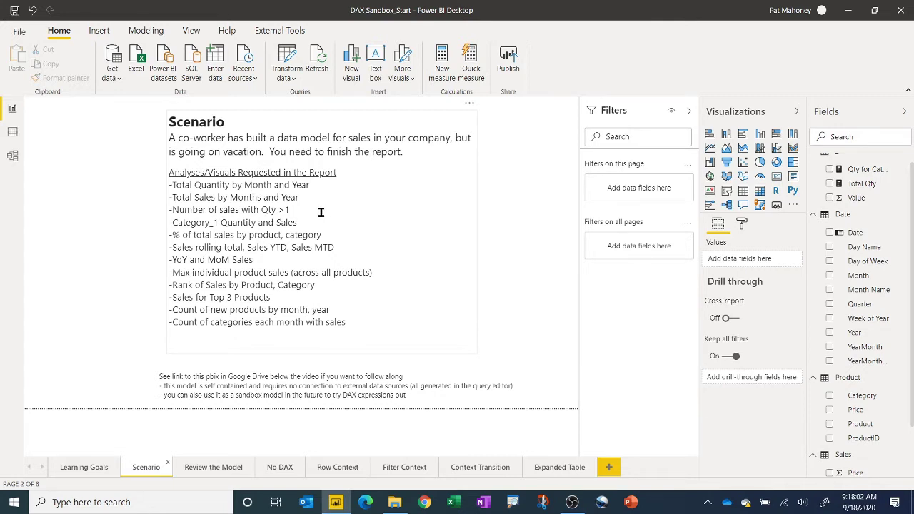
- Review the model's relationships, the Date table's rows, and the Review the Model, No DAX and Row Context report pages
{"action": "left_click", "coordinate": [226, 469]}
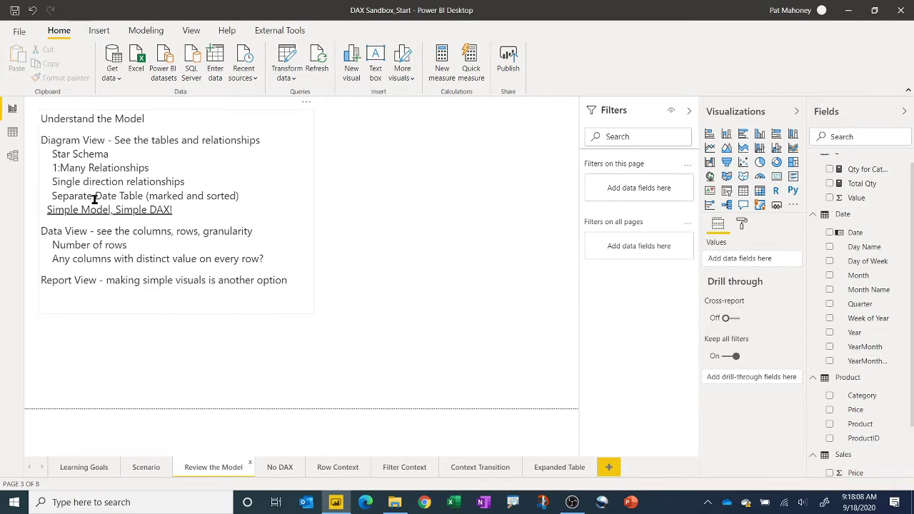
{"action": "left_click", "coordinate": [13, 156]}
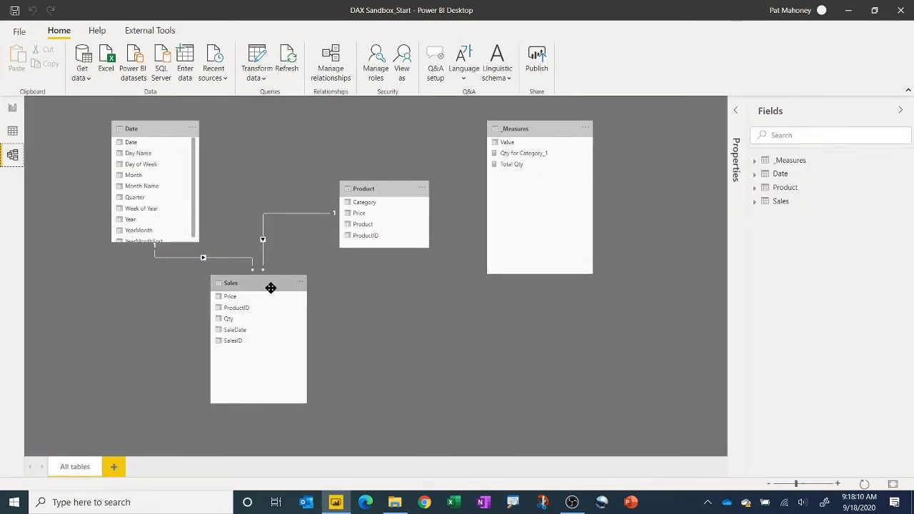
{"action": "left_click", "coordinate": [12, 130]}
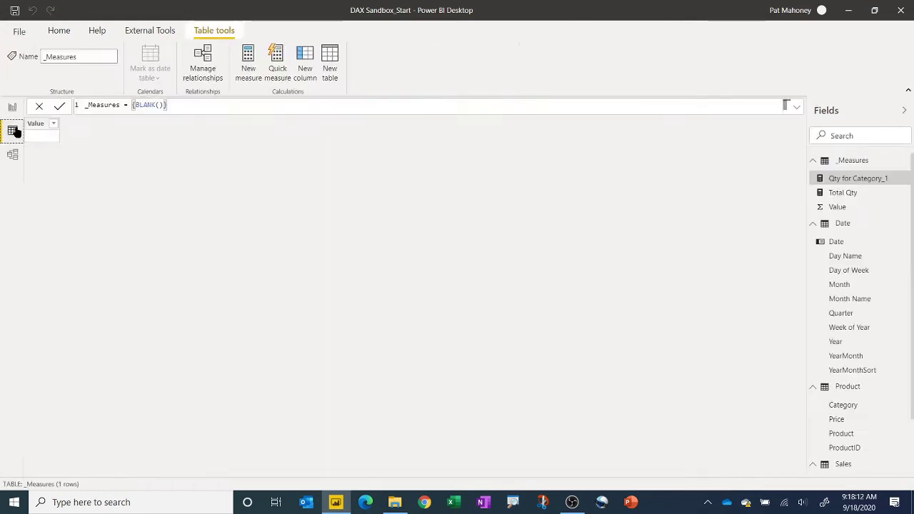
{"action": "left_click", "coordinate": [845, 255]}
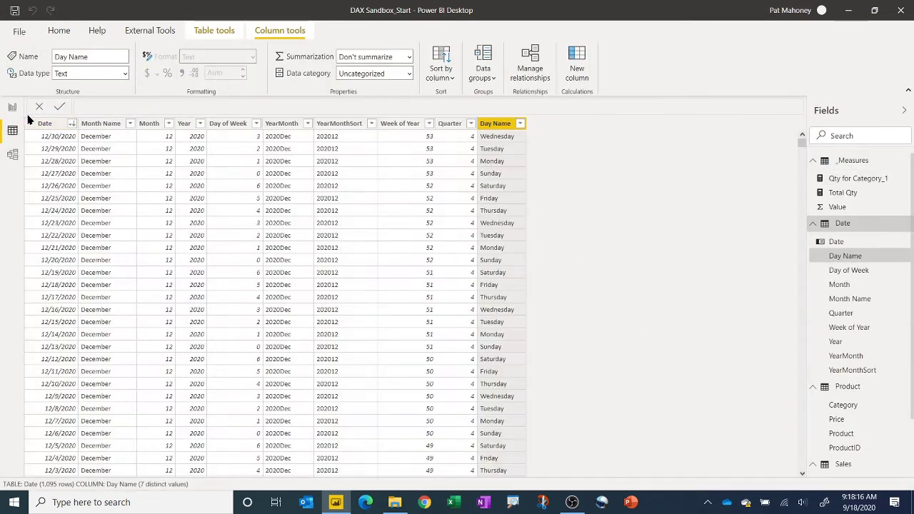
{"action": "left_click", "coordinate": [13, 109]}
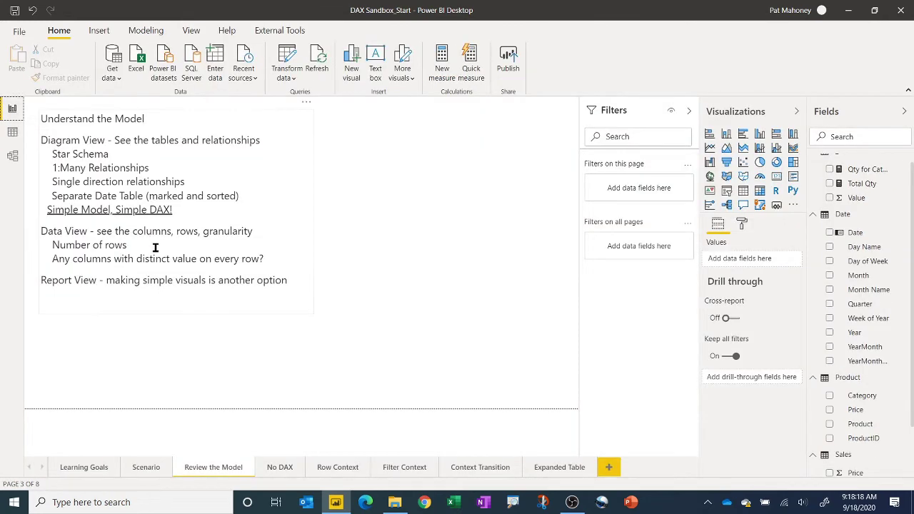
{"action": "left_click", "coordinate": [282, 468]}
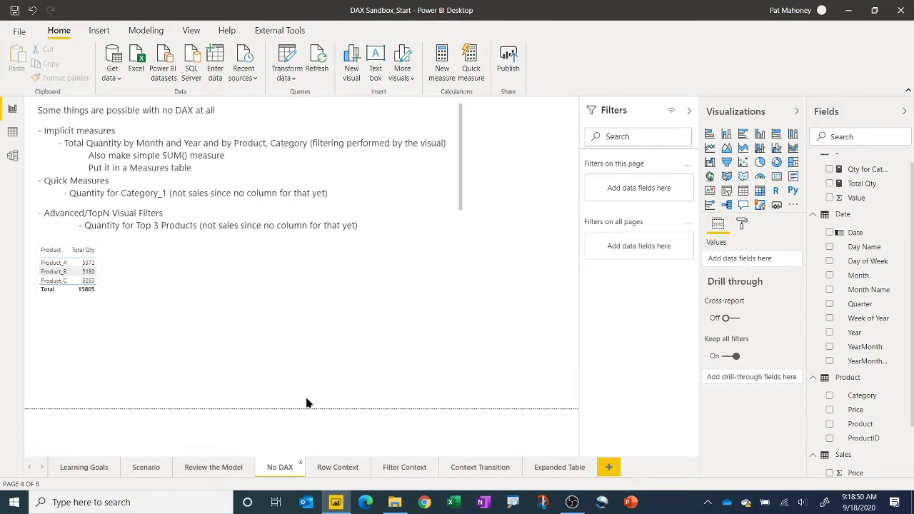
{"action": "left_click", "coordinate": [338, 468]}
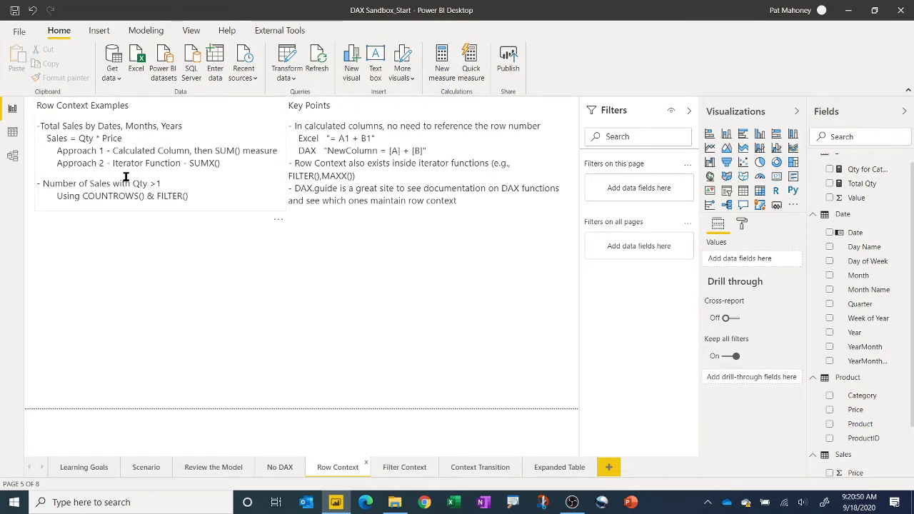
- Show the Sales table's rows in Data view and collapse the Date table's field list
{"action": "left_click", "coordinate": [13, 133]}
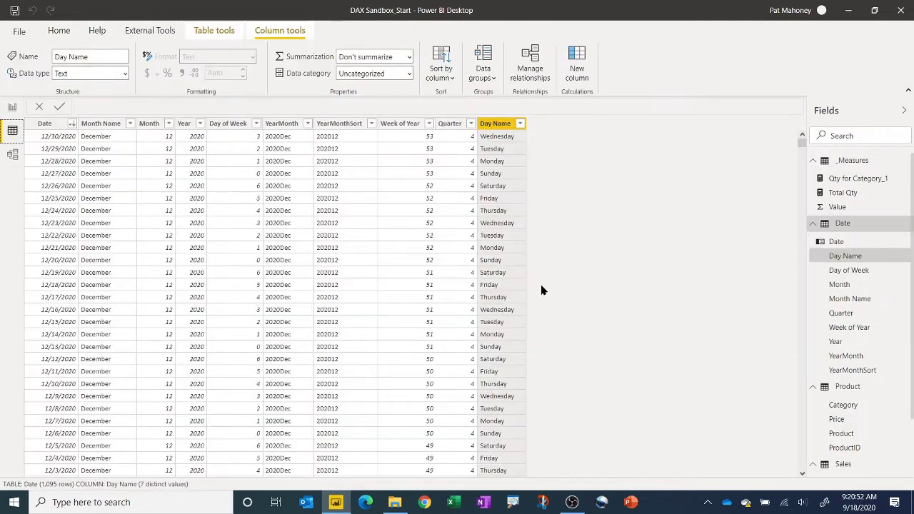
{"action": "left_click", "coordinate": [815, 224]}
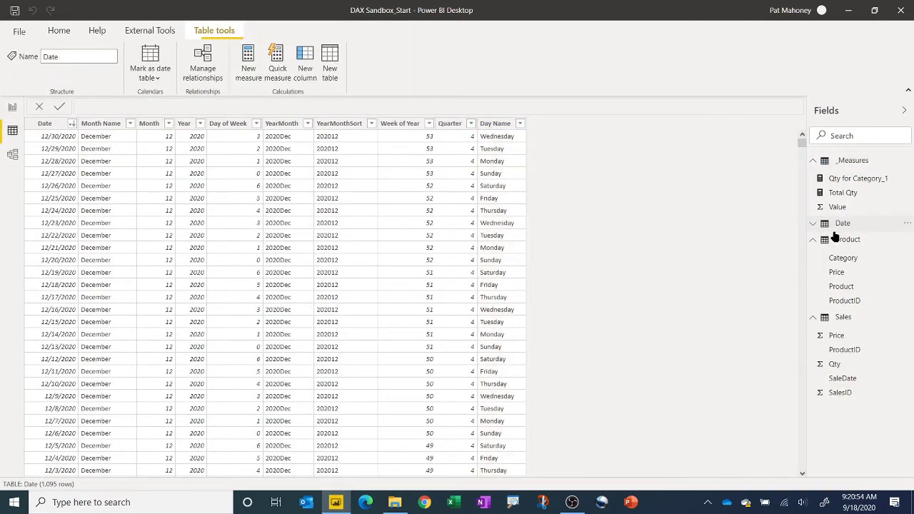
{"action": "left_click", "coordinate": [848, 349]}
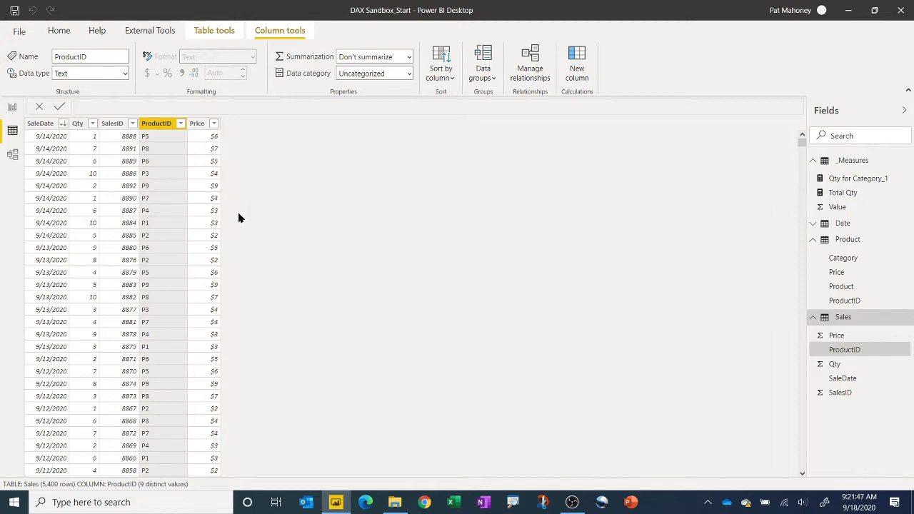
- Add a calculated column to the Sales table: Total Sales Column = Sales[Qty] * Sales[Price]
{"action": "left_click", "coordinate": [571, 70]}
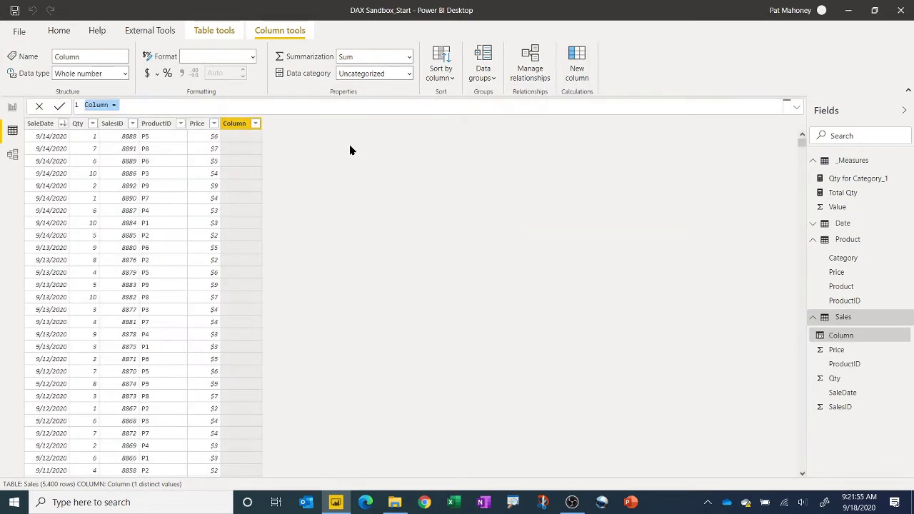
{"action": "type", "text": "Total "}
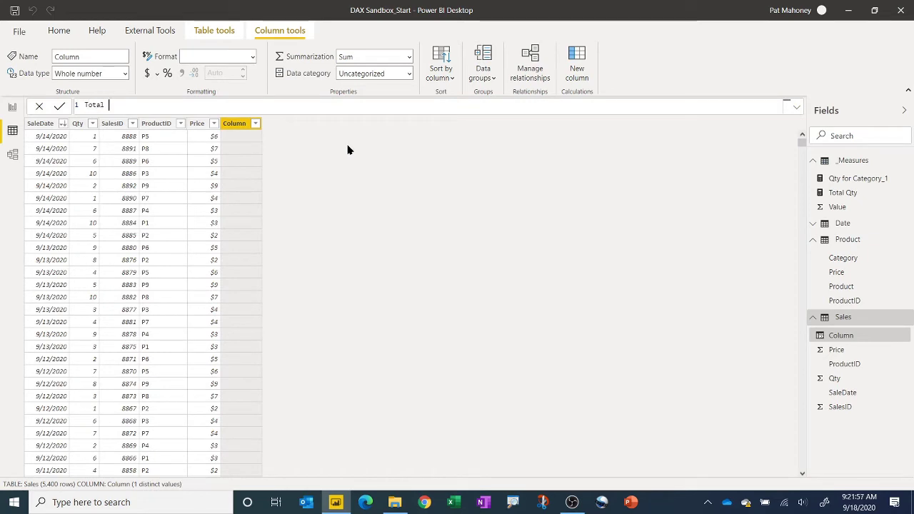
{"action": "type", "text": "Sales Column ="}
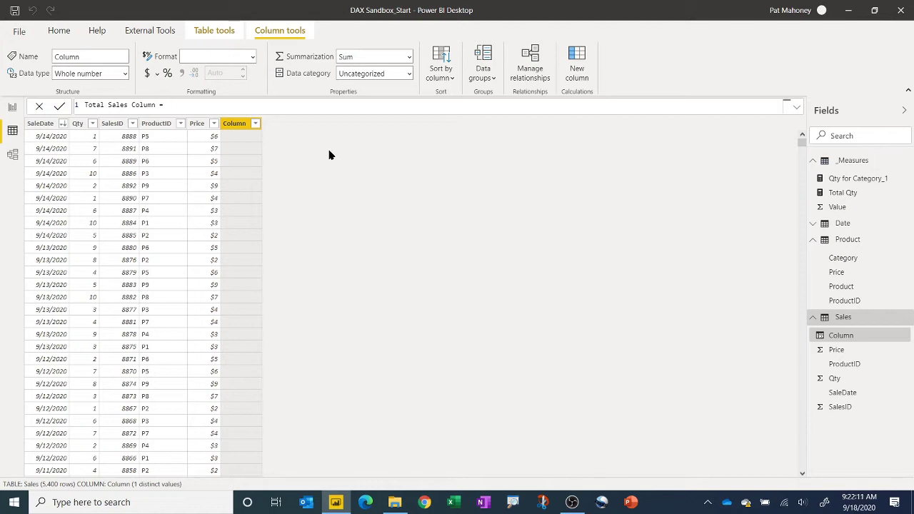
{"action": "type", "text": "qt"}
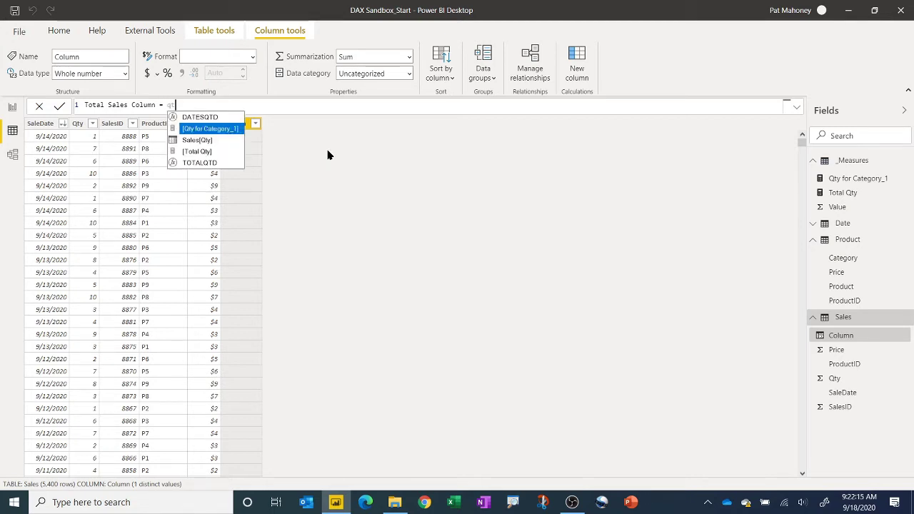
{"action": "key", "text": "Down"}
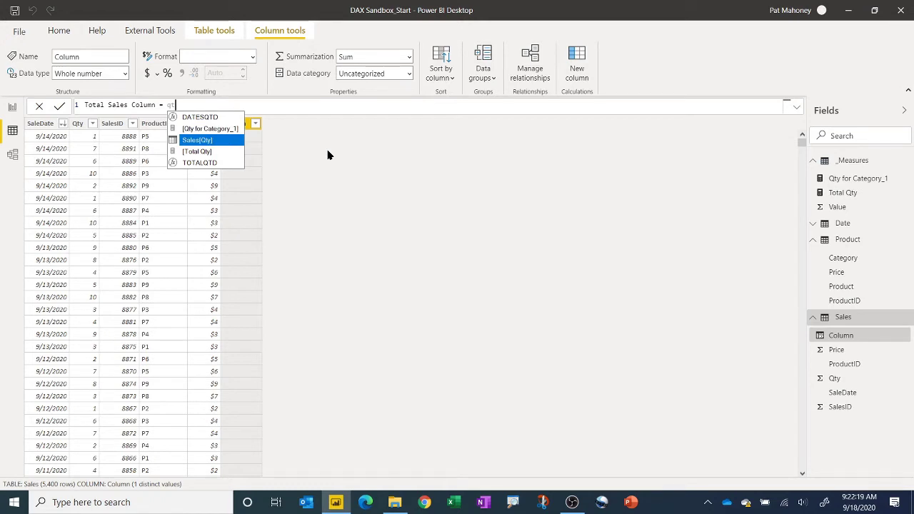
{"action": "key", "text": "Tab"}
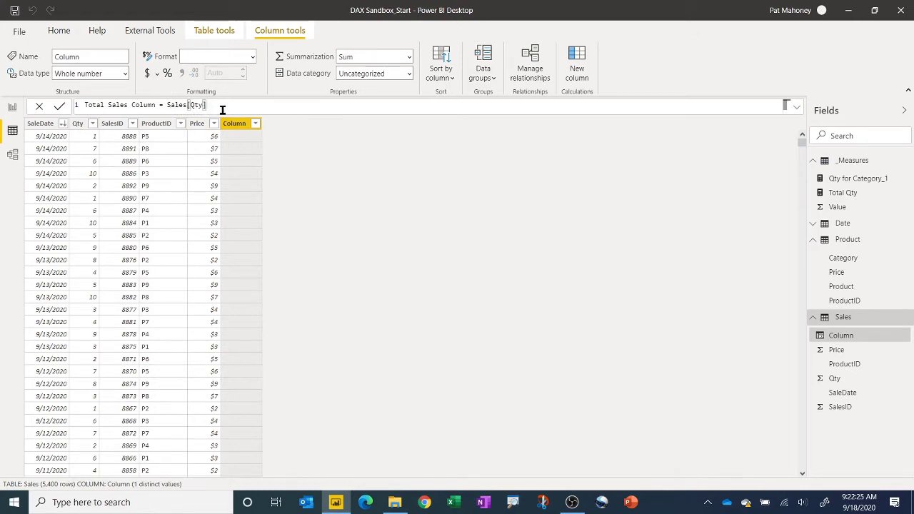
{"action": "type", "text": "* pric"}
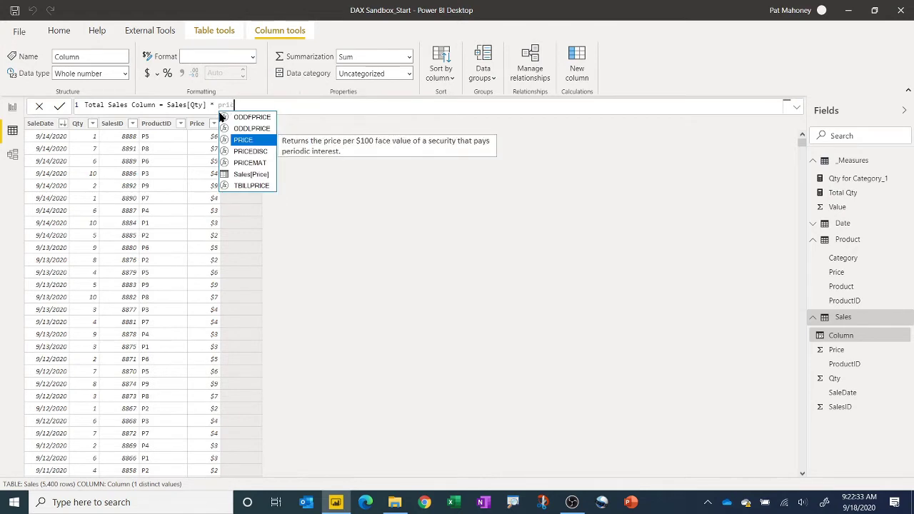
{"action": "key", "text": "Down"}
{"action": "key", "text": "Down"}
{"action": "key", "text": "Down"}
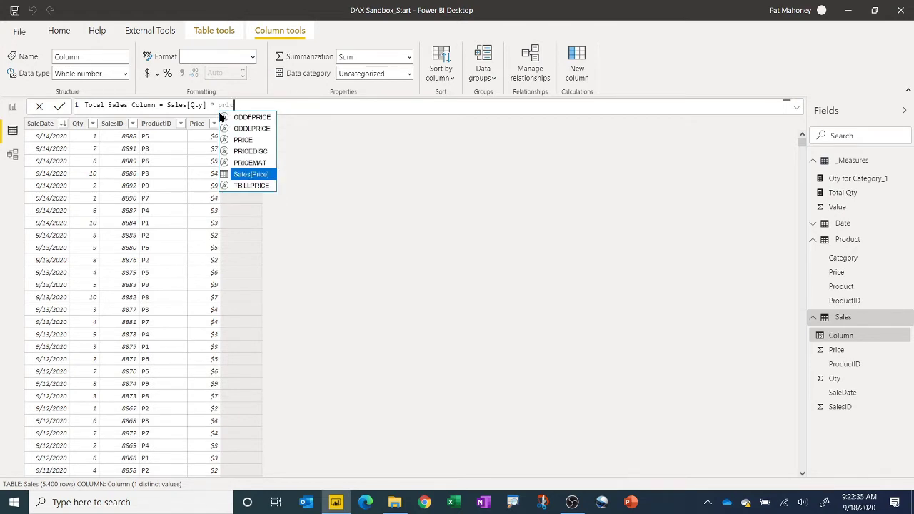
{"action": "key", "text": "Tab"}
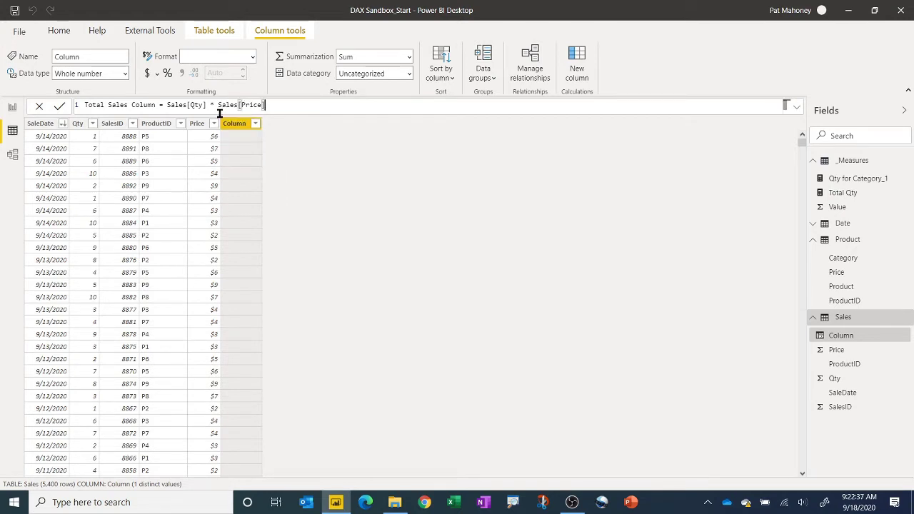
{"action": "key", "text": "Return"}
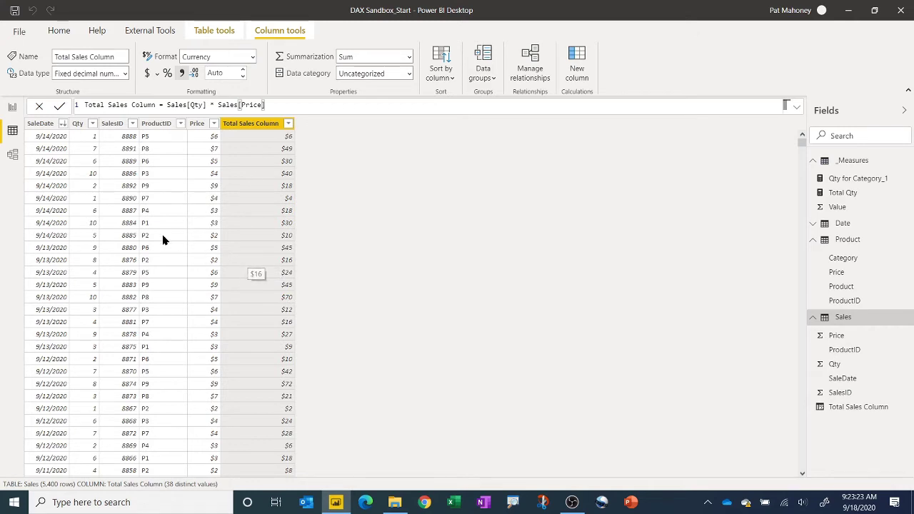
- Return to the Row Context report page and examine the formula of the existing Total Qty measure
{"action": "left_click", "coordinate": [12, 107]}
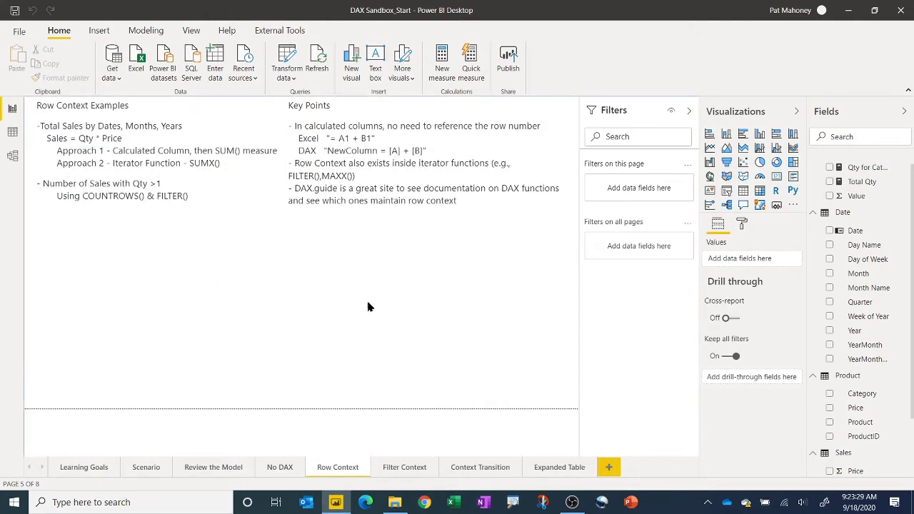
{"action": "scroll", "coordinate": [850, 221], "scroll_direction": "up", "scroll_amount": 1}
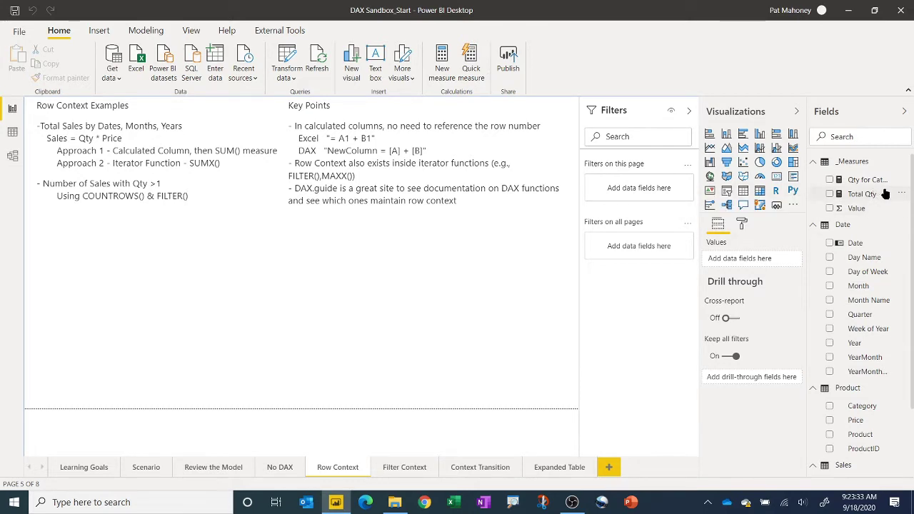
{"action": "left_click", "coordinate": [870, 196]}
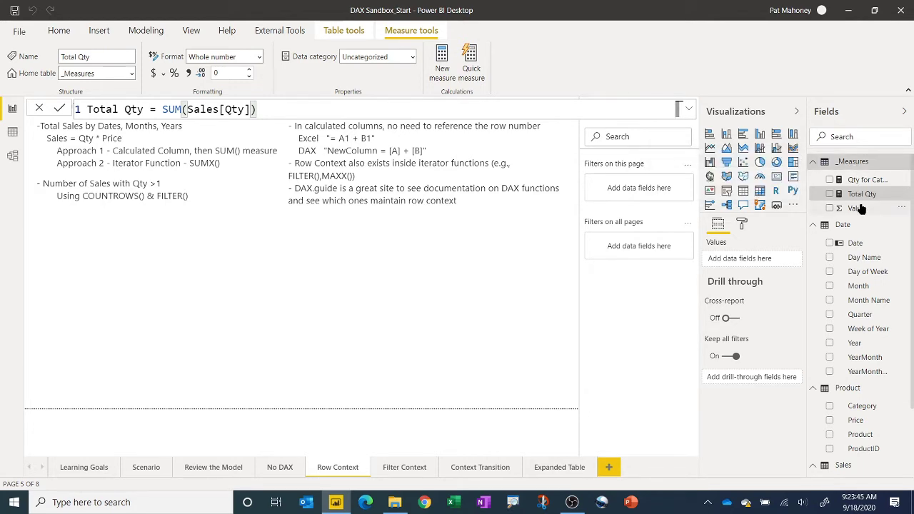
- Create a measure in the _Measures table: Total Sales Col = SUM(Sales[Total Sales Column])
{"action": "right_click", "coordinate": [859, 164]}
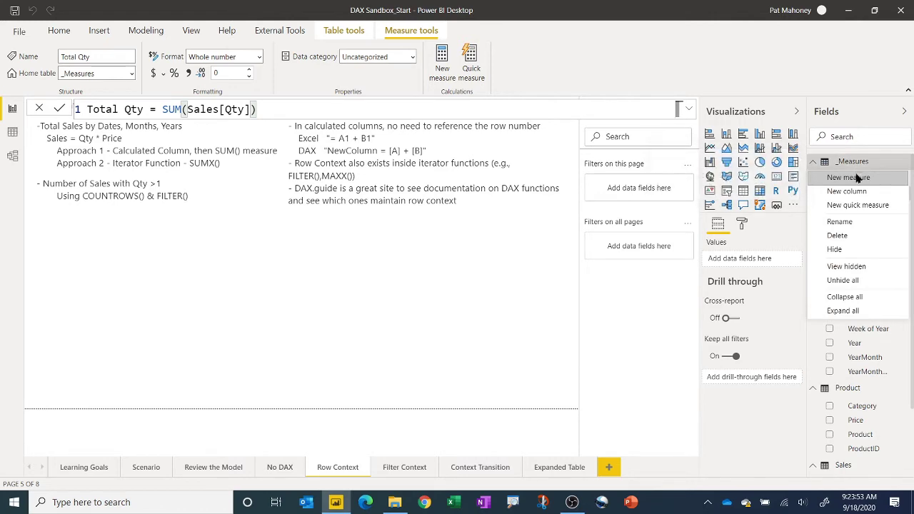
{"action": "left_click", "coordinate": [854, 179]}
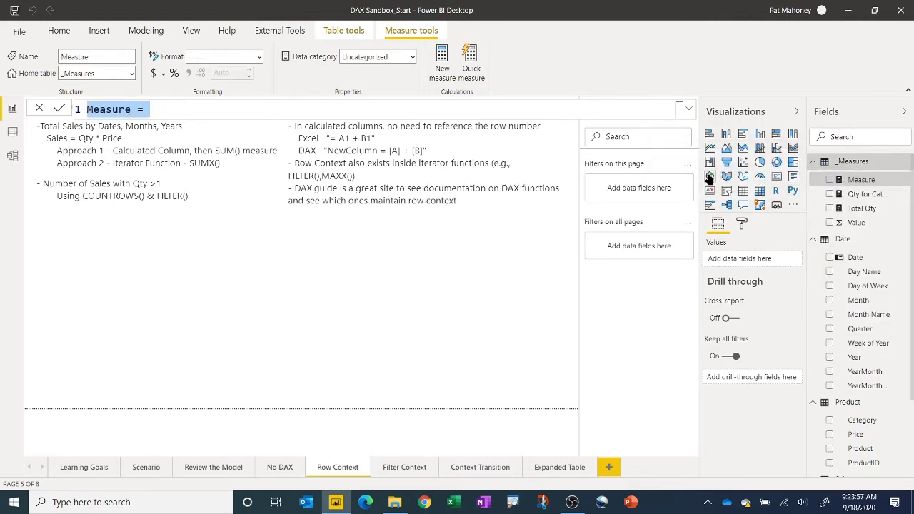
{"action": "type", "text": "Tota"}
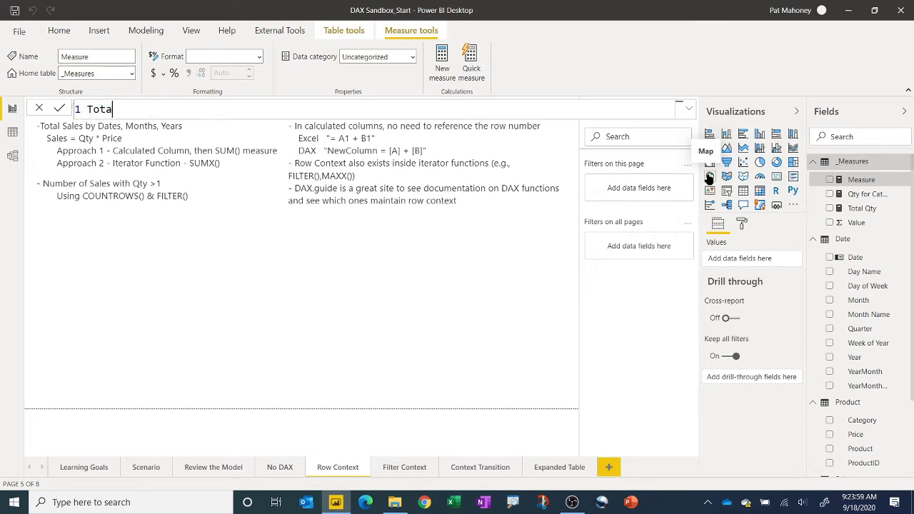
{"action": "type", "text": "l Sales Col"}
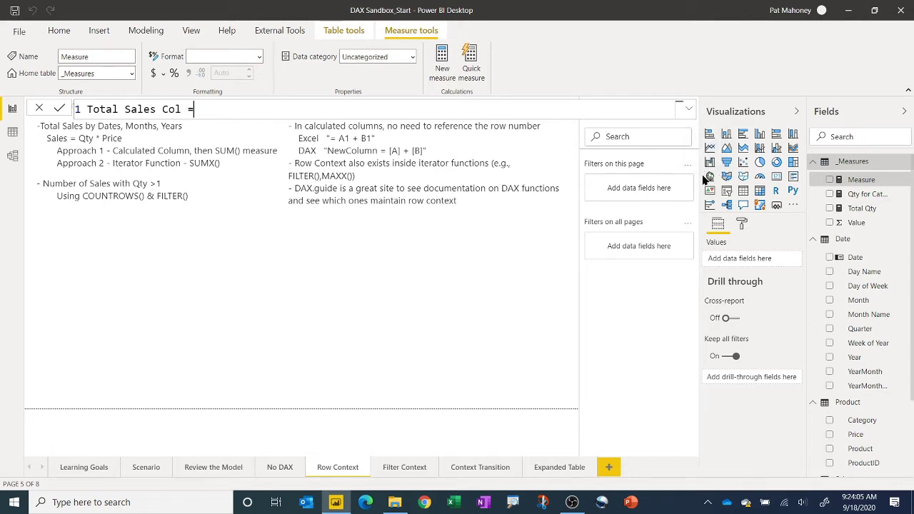
{"action": "type", "text": " = SUM"}
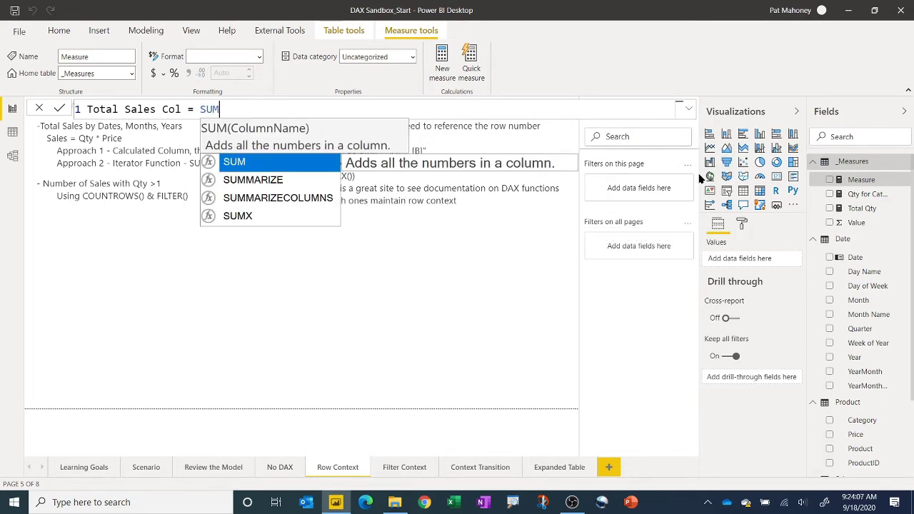
{"action": "type", "text": "("}
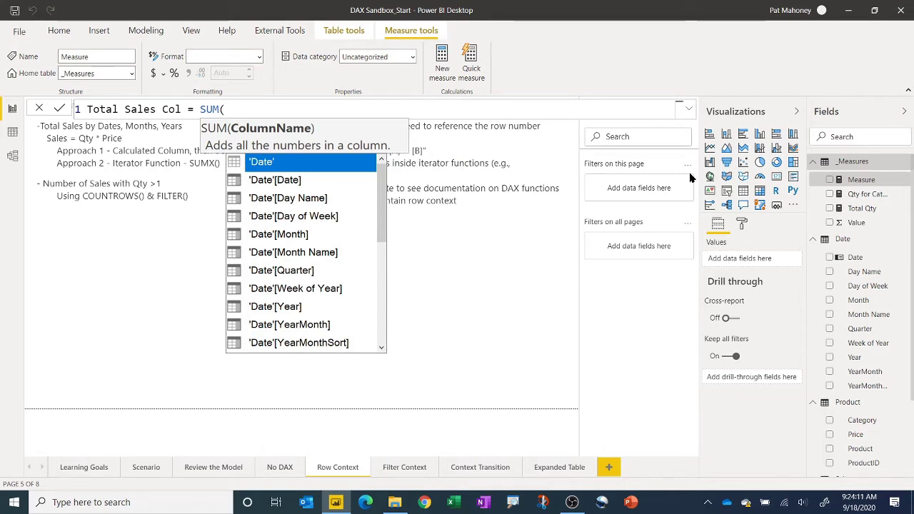
{"action": "type", "text": "sales"}
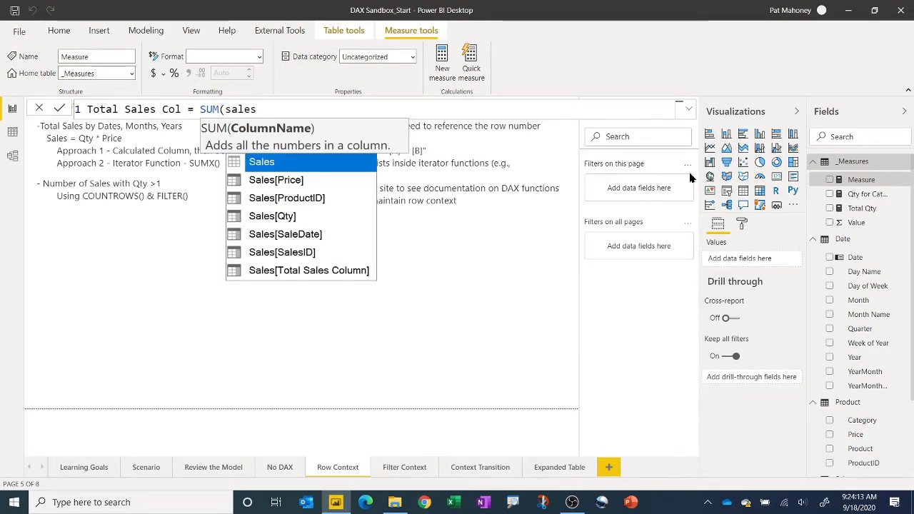
{"action": "key", "text": "Down"}
{"action": "key", "text": "Down"}
{"action": "key", "text": "Down"}
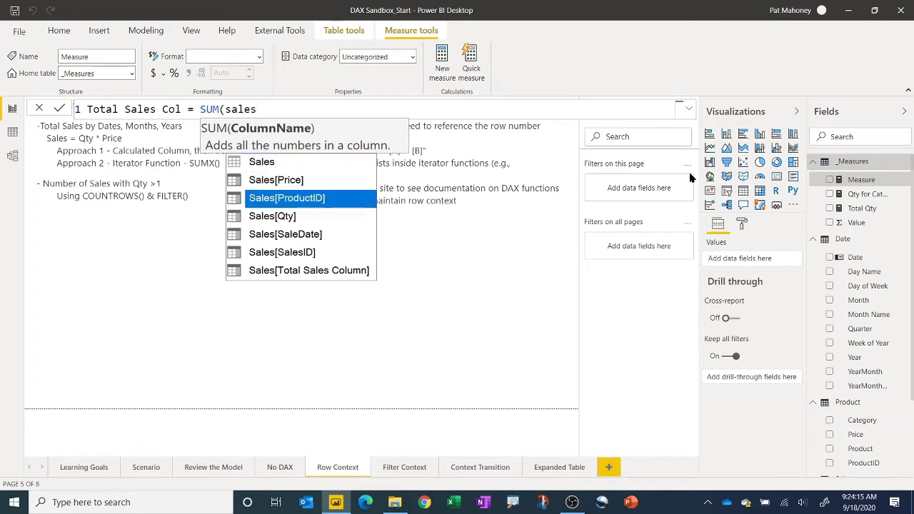
{"action": "key", "text": "Down"}
{"action": "key", "text": "Down"}
{"action": "key", "text": "Down"}
{"action": "key", "text": "Tab"}
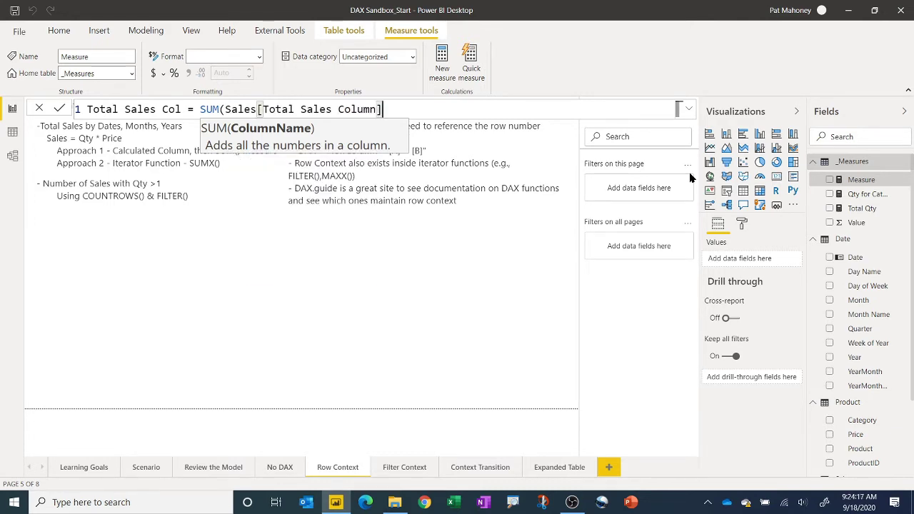
{"action": "type", "text": ")"}
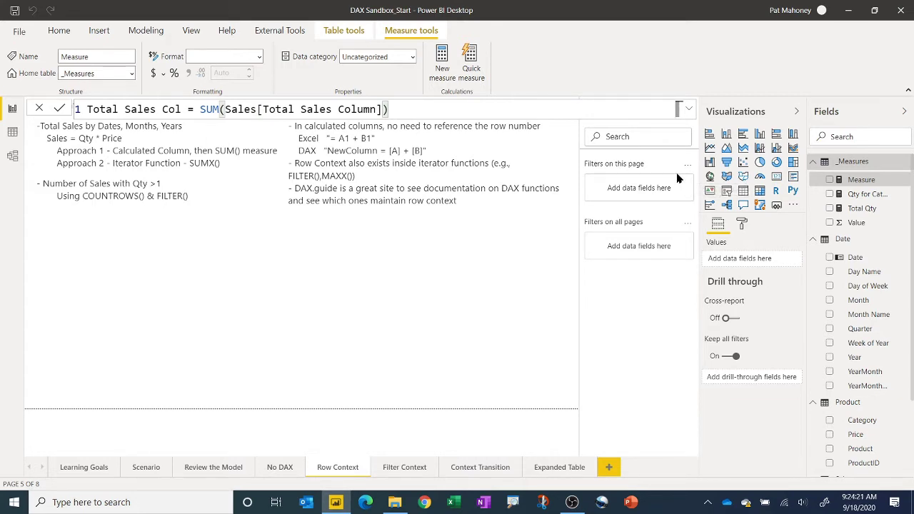
{"action": "key", "text": "Return"}
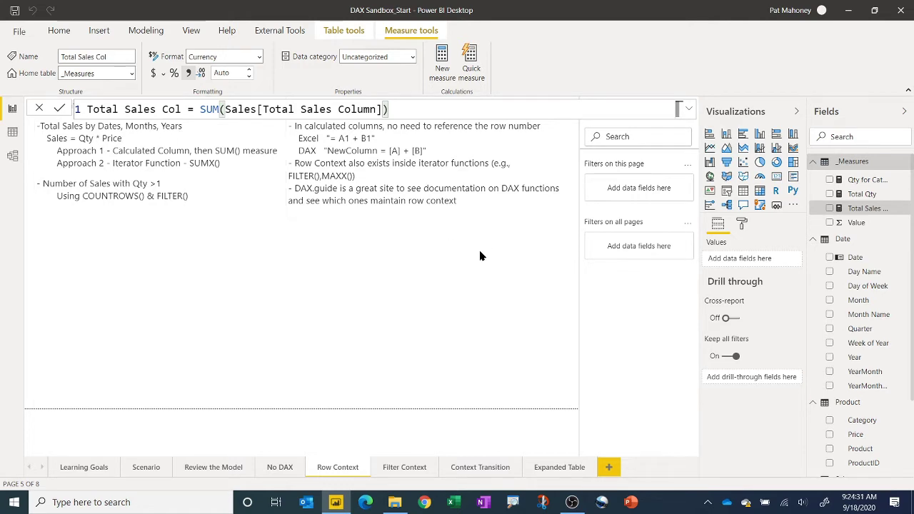
{"action": "left_click", "coordinate": [230, 306]}
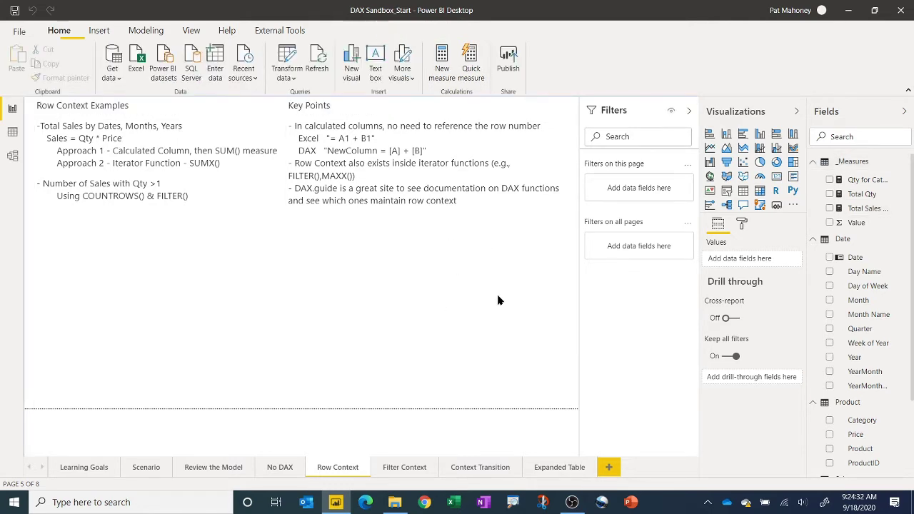
- Add a table visual of YearMonth and Total Sales Col to the report page and make it taller and slightly narrower
{"action": "left_click", "coordinate": [742, 193]}
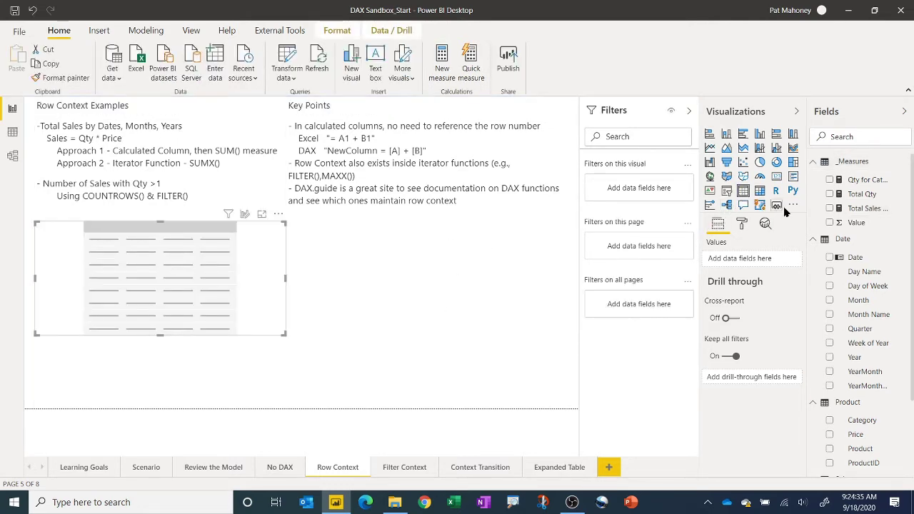
{"action": "scroll", "coordinate": [847, 294], "scroll_direction": "down", "scroll_amount": 3}
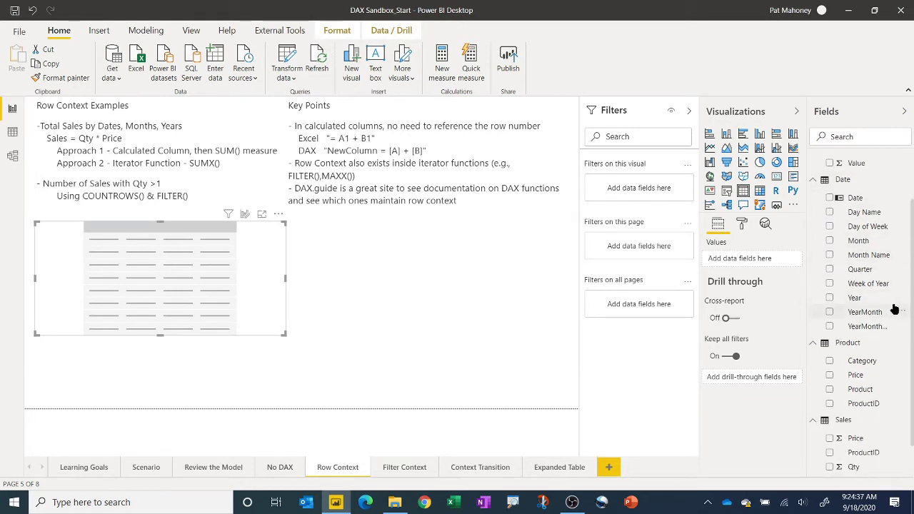
{"action": "left_click", "coordinate": [835, 312]}
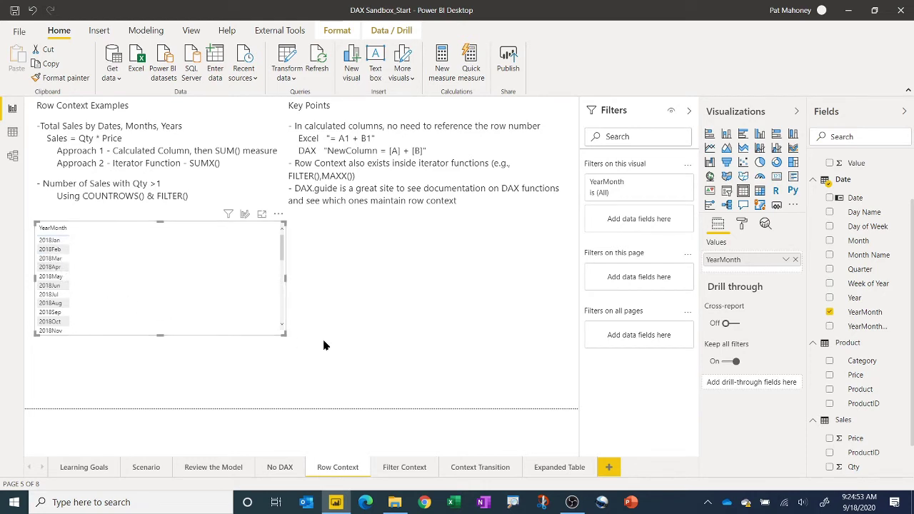
{"action": "scroll", "coordinate": [850, 232], "scroll_direction": "up", "scroll_amount": 2}
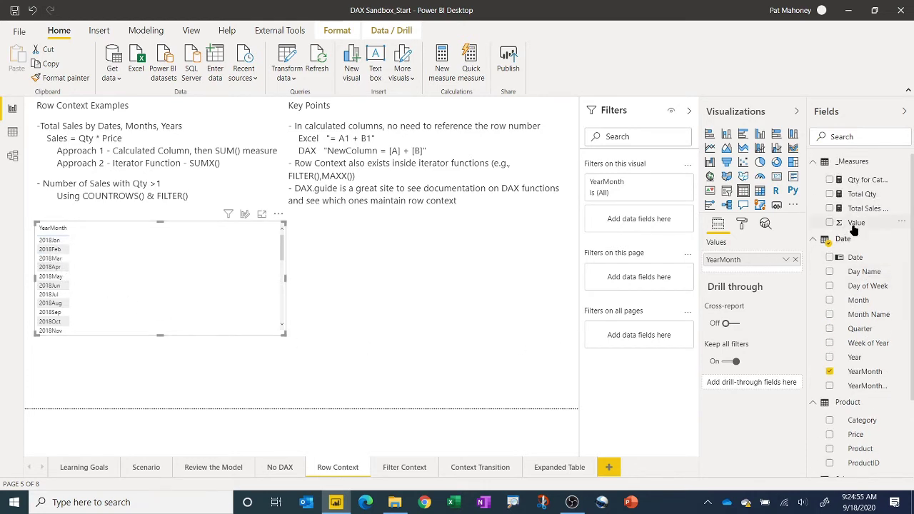
{"action": "left_click", "coordinate": [829, 208]}
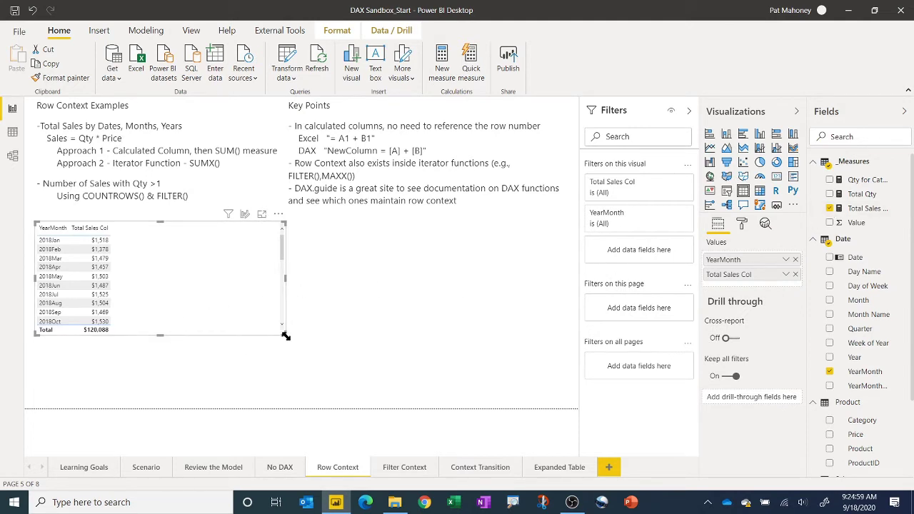
{"action": "left_click_drag", "start_coordinate": [286, 335], "coordinate": [265, 405]}
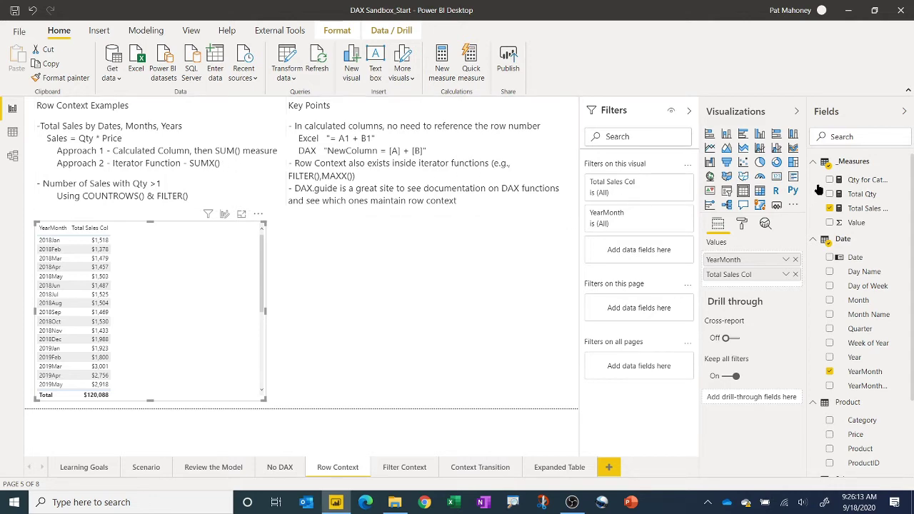
- Create the measure Total Sales = SUMX(Sales, Sales[Qty] * Sales[Price]) in the _Measures table and add it to the YearMonth table visual
{"action": "right_click", "coordinate": [862, 170]}
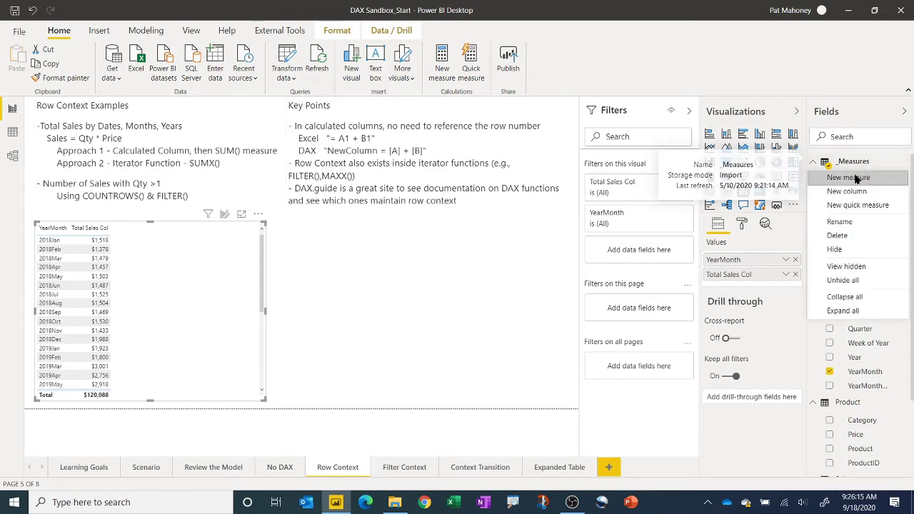
{"action": "left_click", "coordinate": [857, 178]}
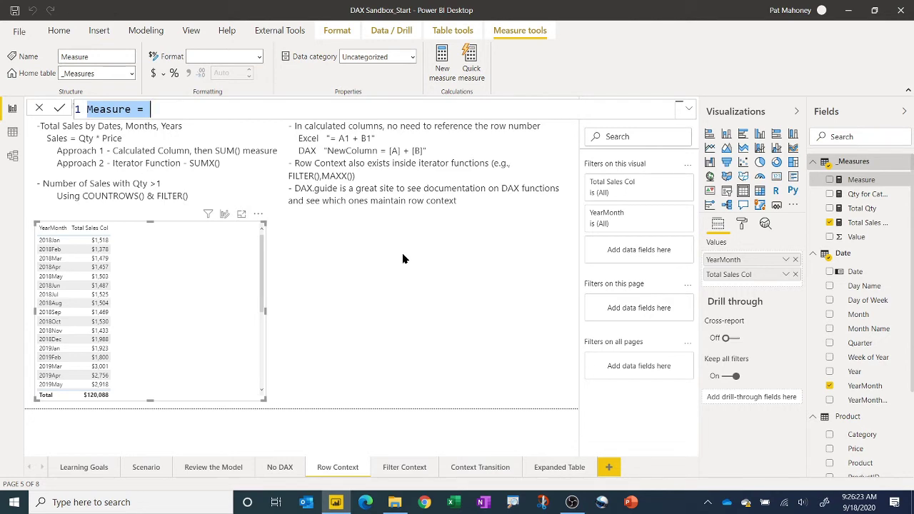
{"action": "type", "text": "Total Sale"}
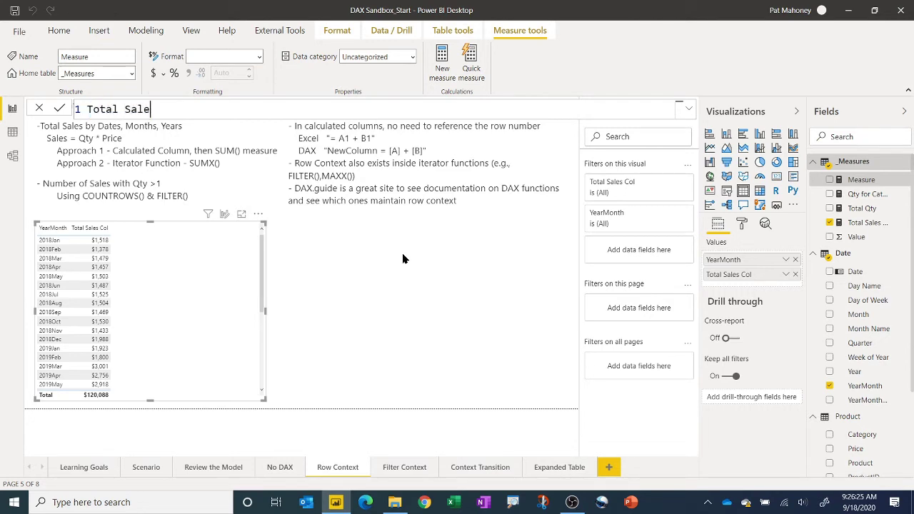
{"action": "type", "text": "s = SUMX("}
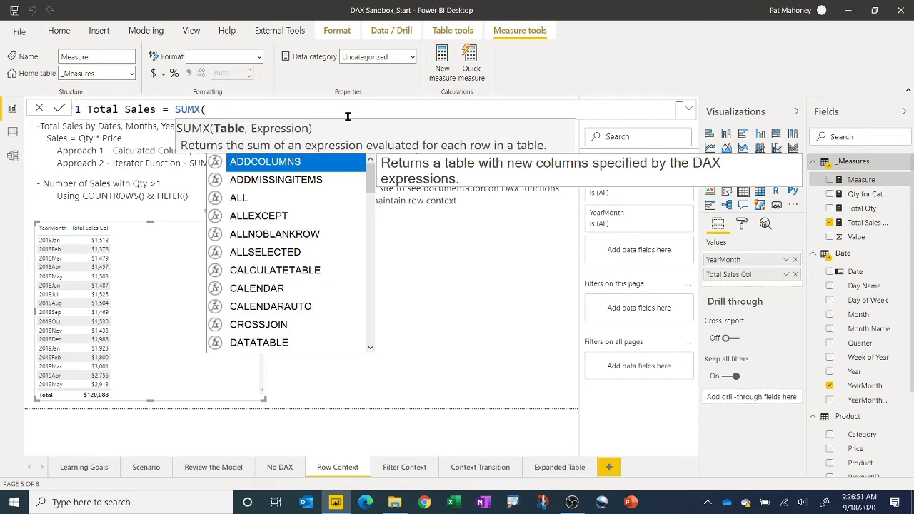
{"action": "type", "text": "Sales"}
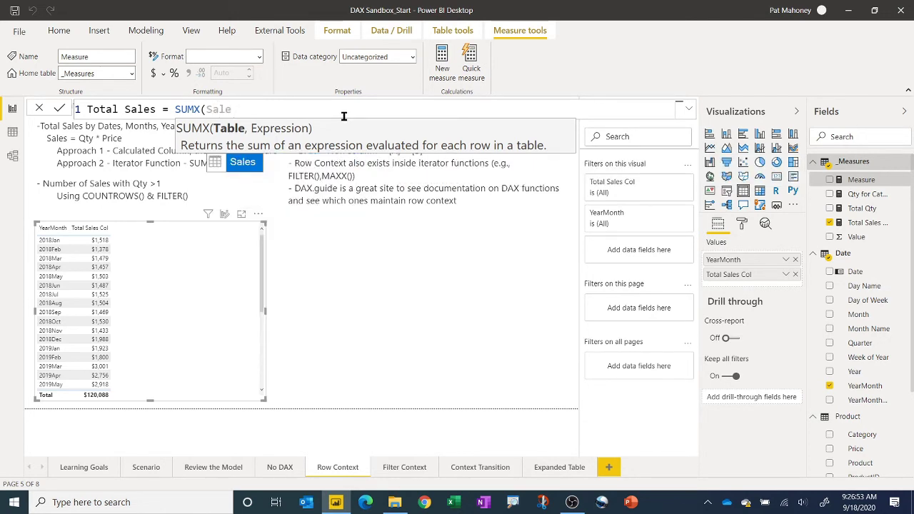
{"action": "type", "text": ","}
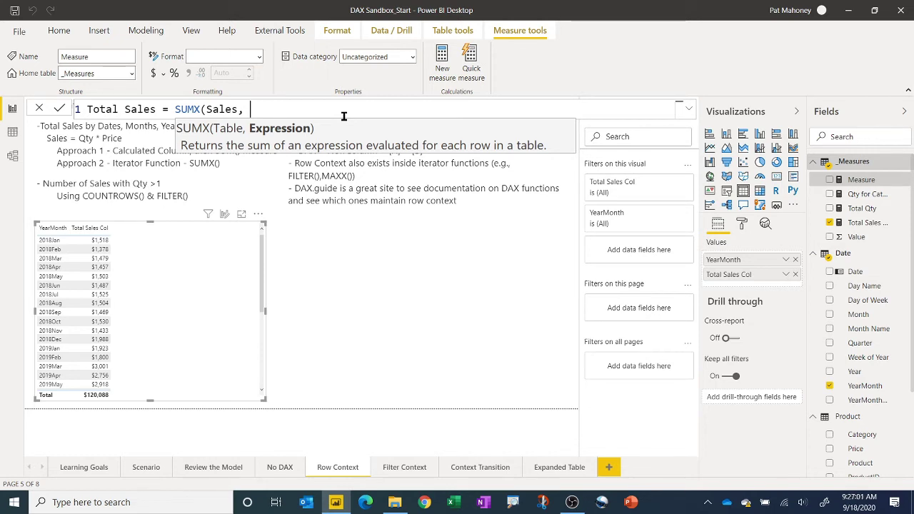
{"action": "type", "text": "sales"}
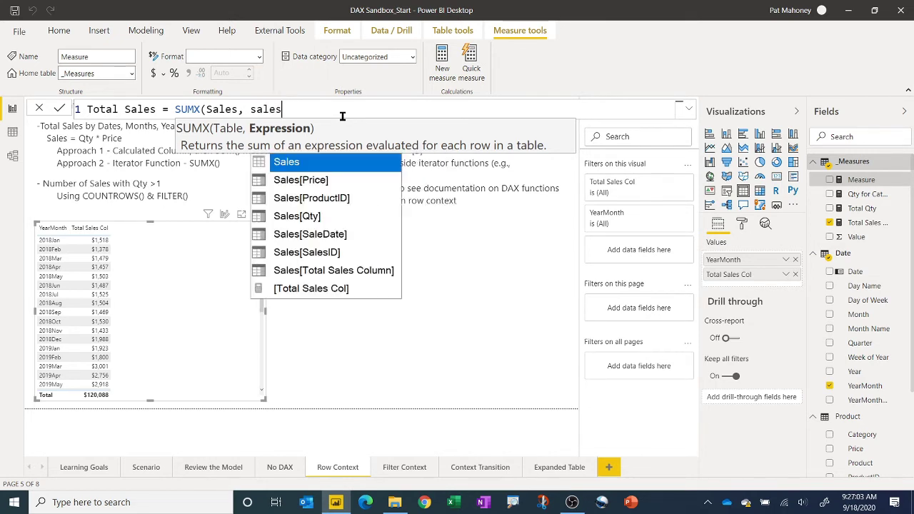
{"action": "key", "text": "Down"}
{"action": "key", "text": "Down"}
{"action": "key", "text": "Down"}
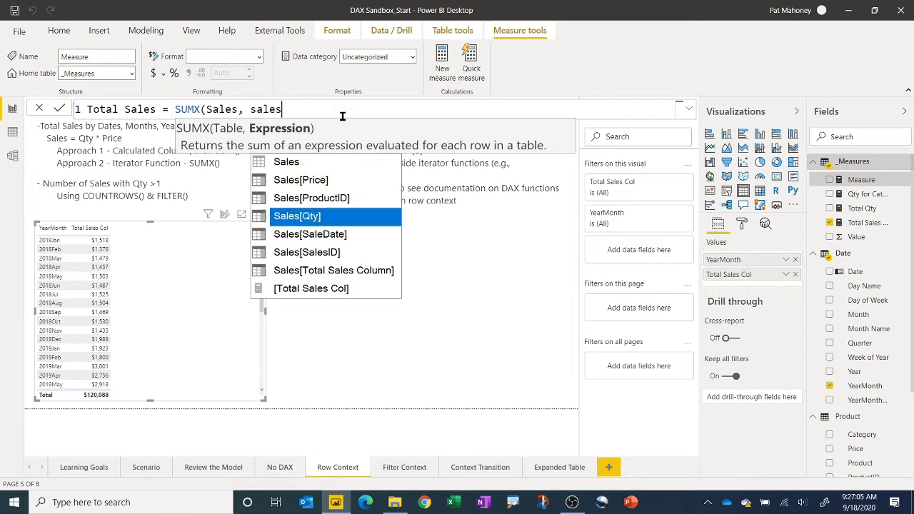
{"action": "key", "text": "Tab"}
{"action": "type", "text": "*"}
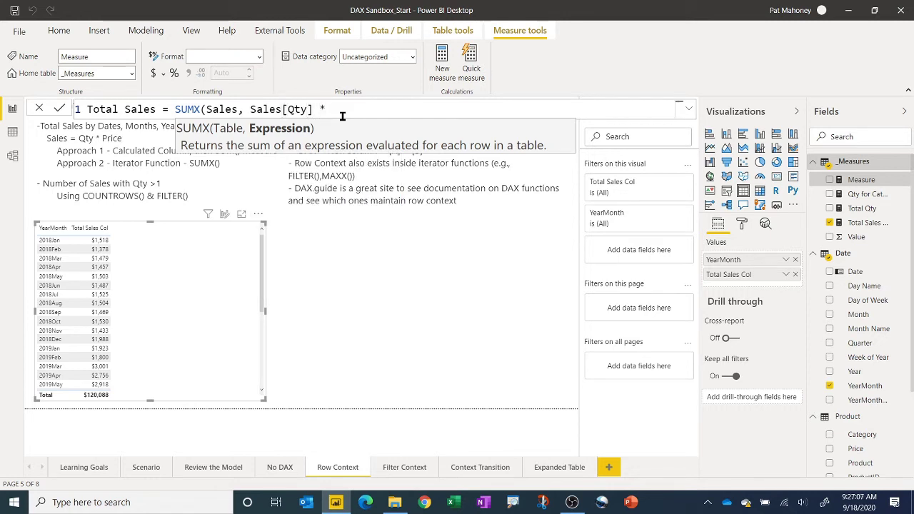
{"action": "type", "text": " sales"}
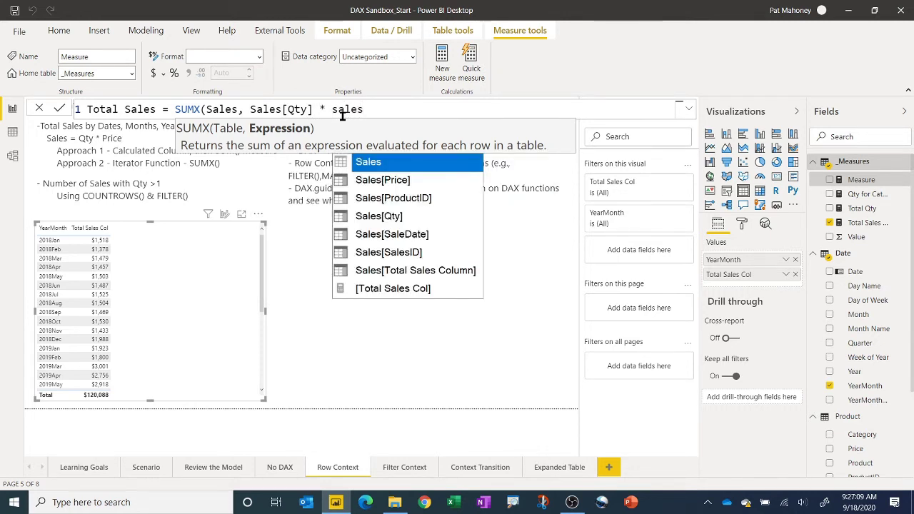
{"action": "key", "text": "Down"}
{"action": "key", "text": "Down"}
{"action": "key", "text": "Down"}
{"action": "key", "text": "Up"}
{"action": "key", "text": "Up"}
{"action": "key", "text": "Tab"}
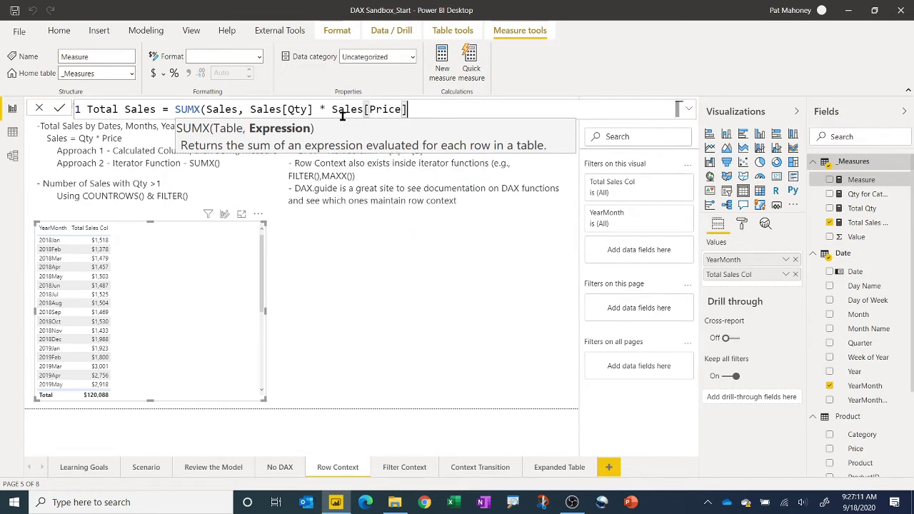
{"action": "type", "text": ")"}
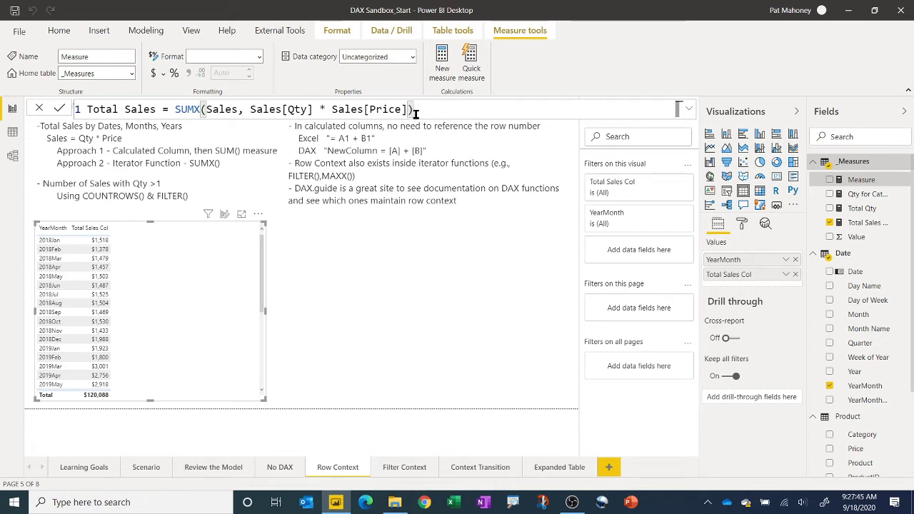
{"action": "key", "text": "Return"}
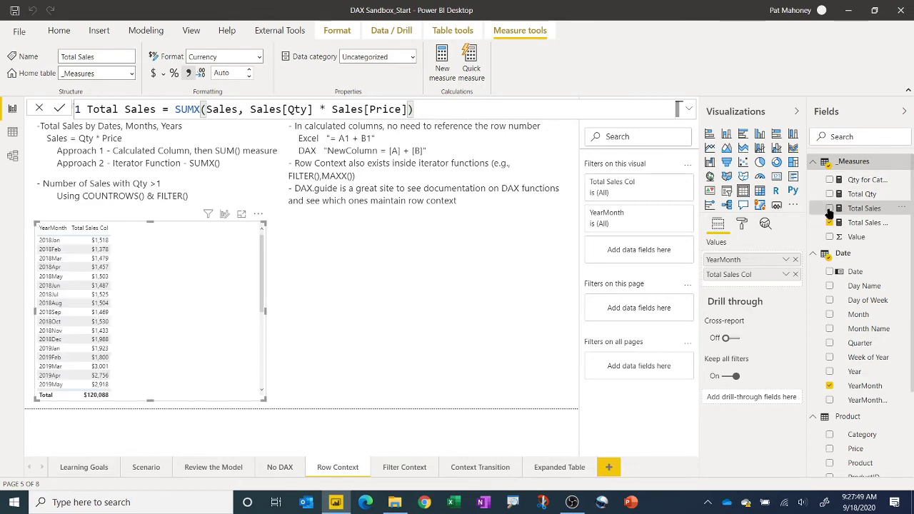
{"action": "left_click", "coordinate": [830, 209]}
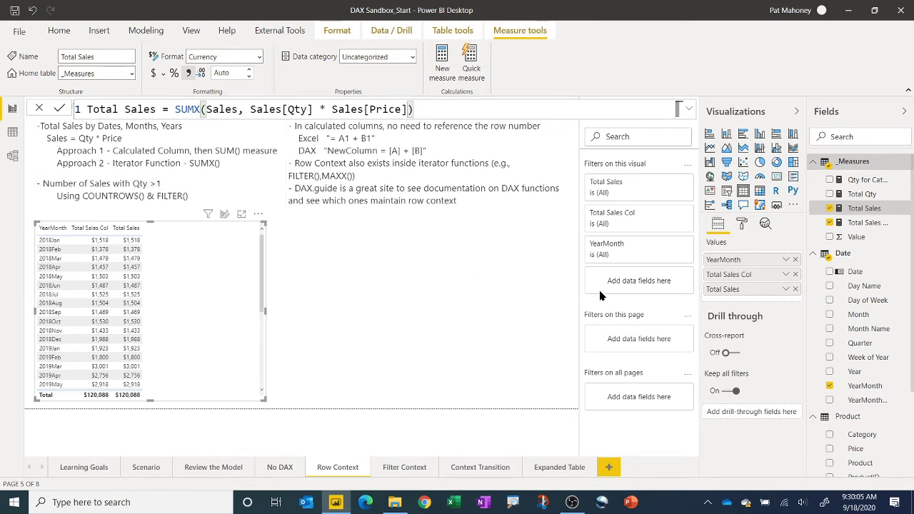
- Create a measure in the _Measures table: Num Sales Over 1 = COUNTROWS(Sales)
{"action": "right_click", "coordinate": [863, 164]}
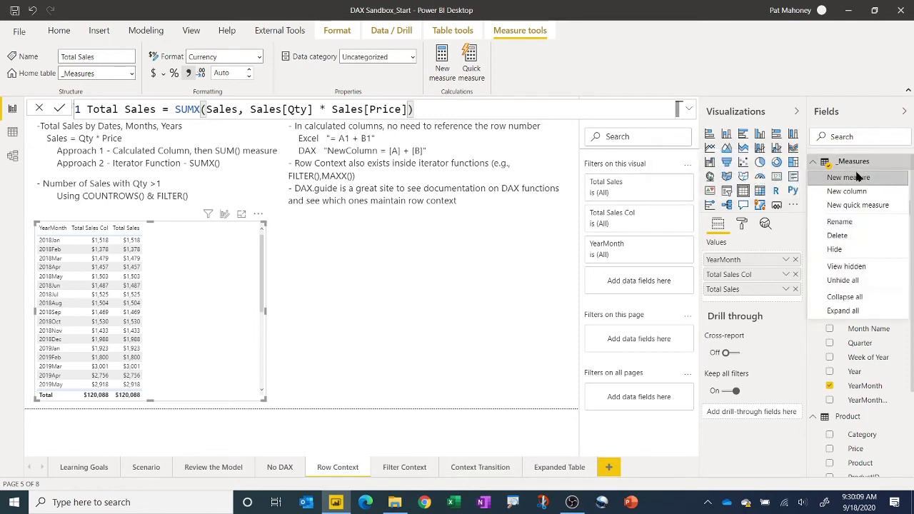
{"action": "left_click", "coordinate": [857, 176]}
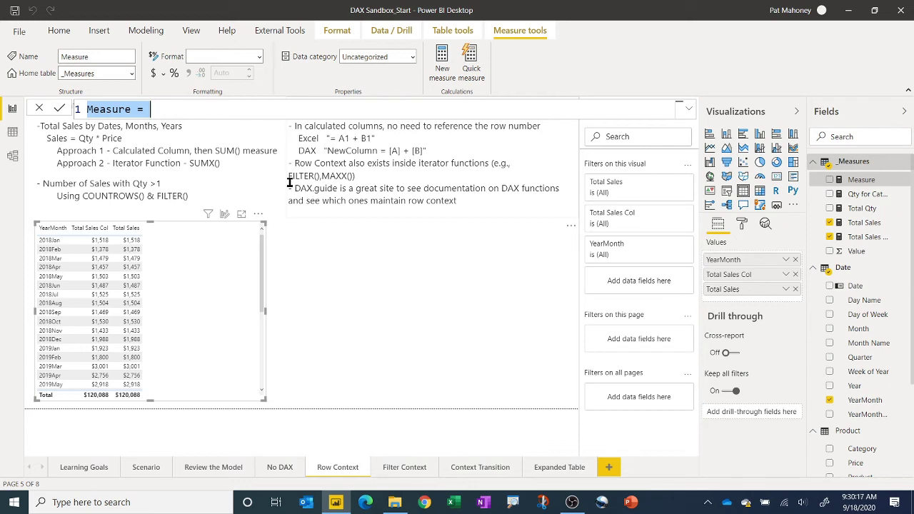
{"action": "type", "text": "Num Sales"}
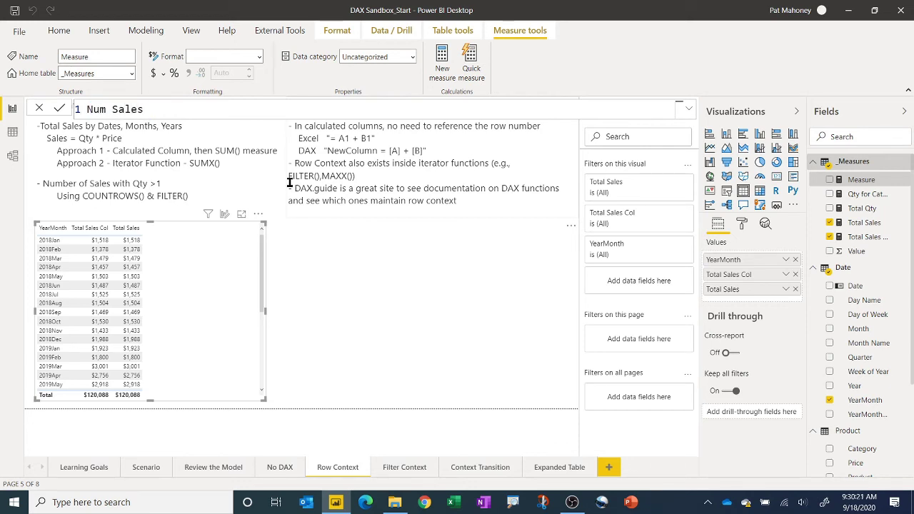
{"action": "type", "text": " Over 1"}
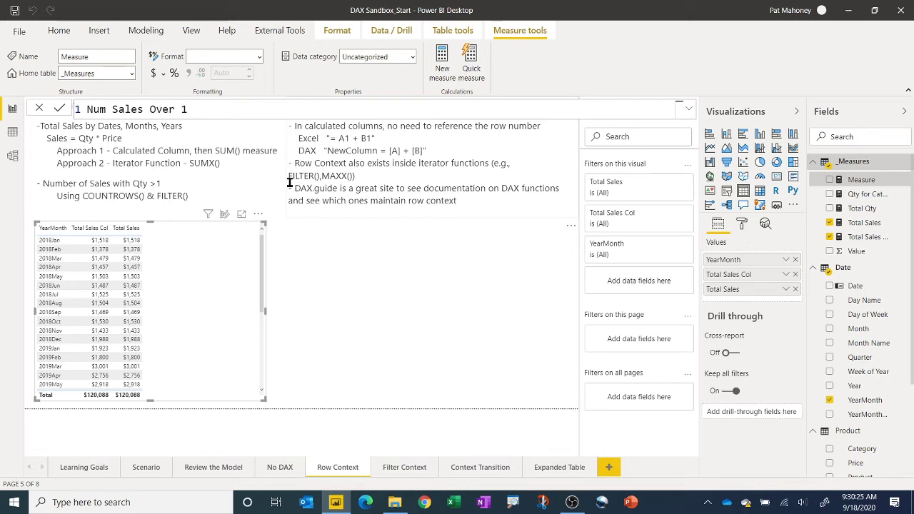
{"action": "type", "text": " = Count"}
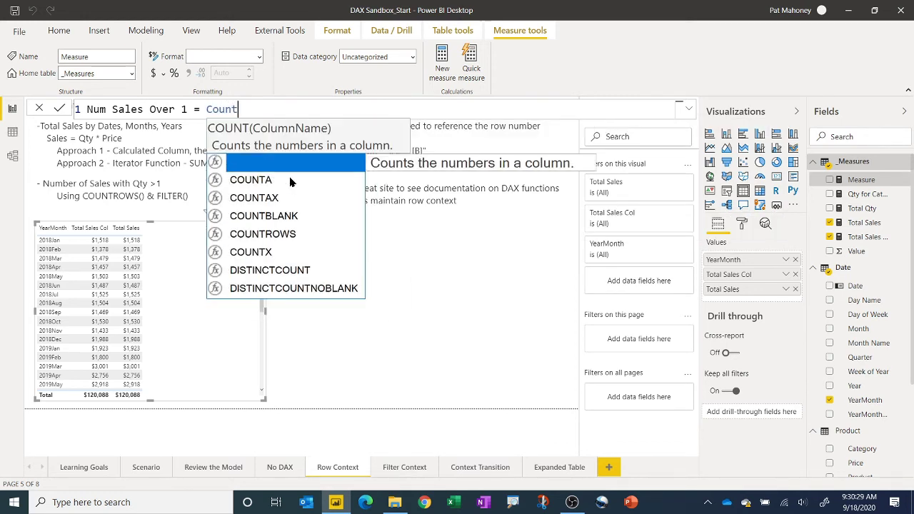
{"action": "type", "text": "ro"}
{"action": "key", "text": "Tab"}
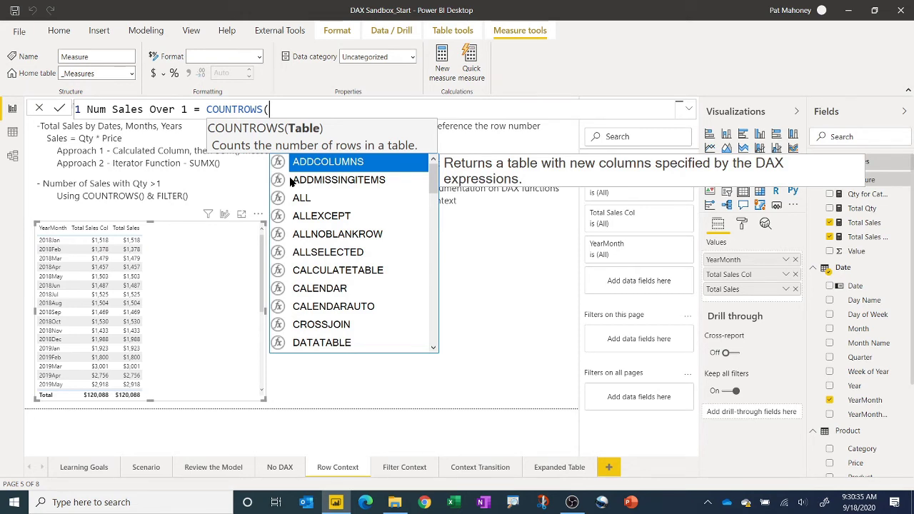
{"action": "type", "text": "Sales"}
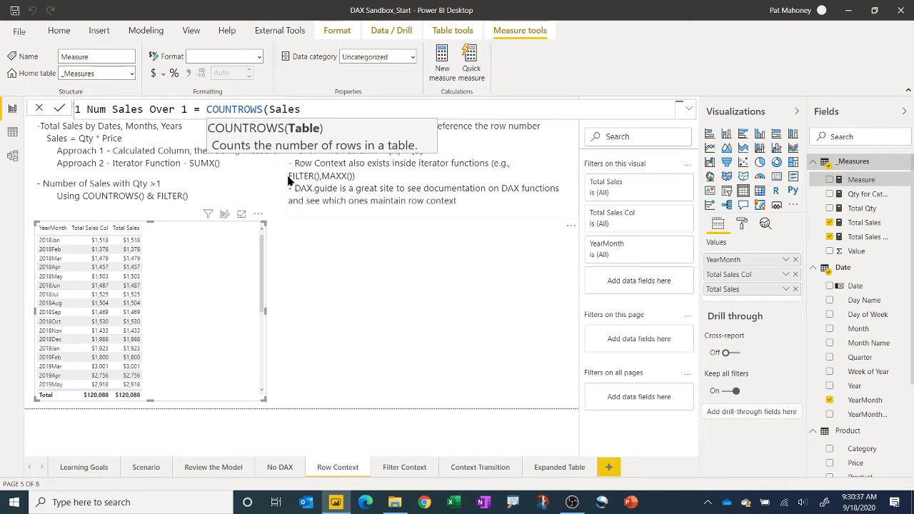
{"action": "type", "text": ")"}
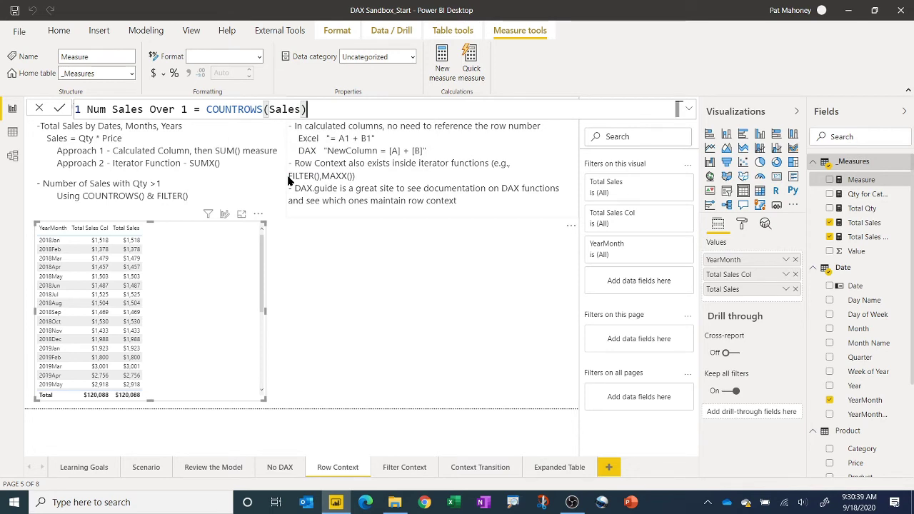
{"action": "key", "text": "Return"}
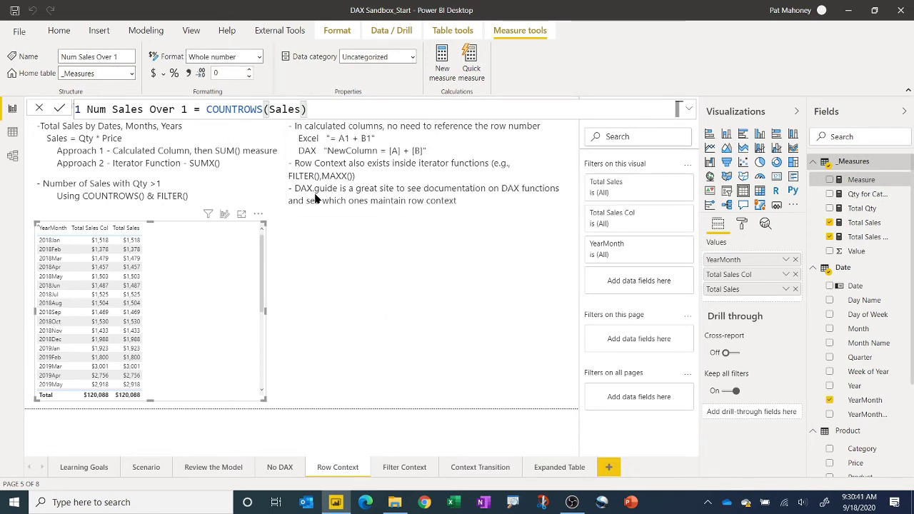
- Add a separate card visual showing the Num Sales Over 1 measure beside the YearMonth table
{"action": "left_click", "coordinate": [466, 304]}
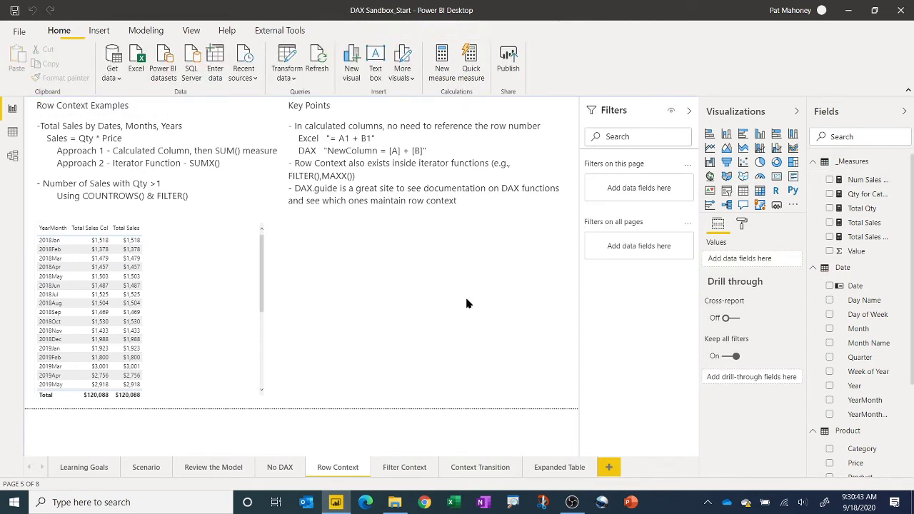
{"action": "left_click", "coordinate": [777, 179]}
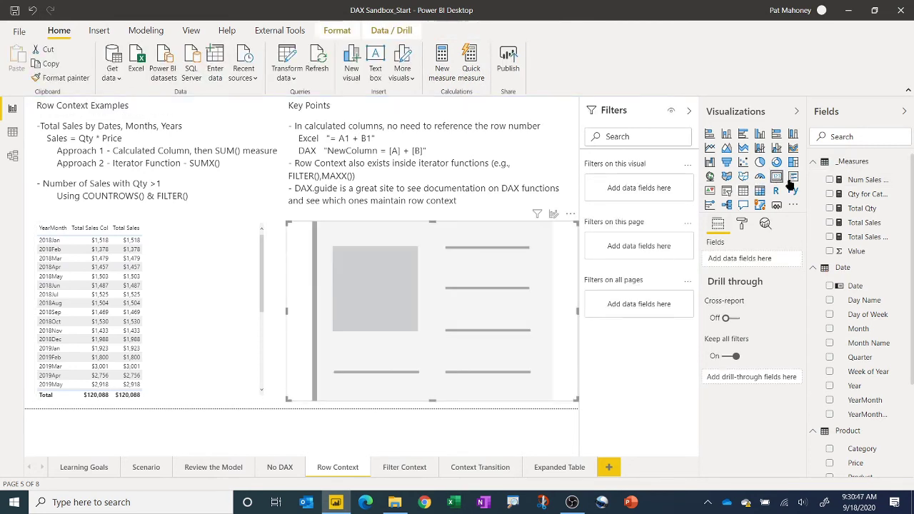
{"action": "left_click", "coordinate": [829, 180]}
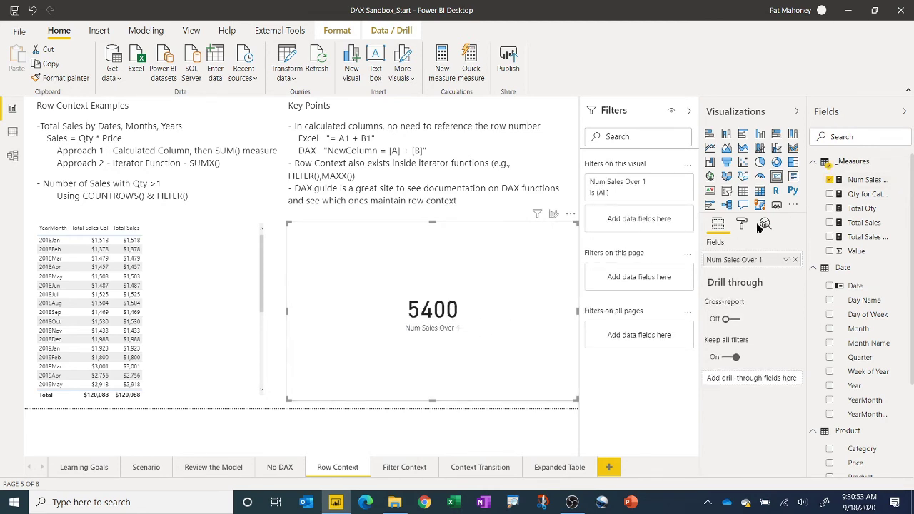
- In the Num Sales Over 1 measure, nest a FILTER function inside COUNTROWS with Sales as its table argument
{"action": "left_click", "coordinate": [854, 181]}
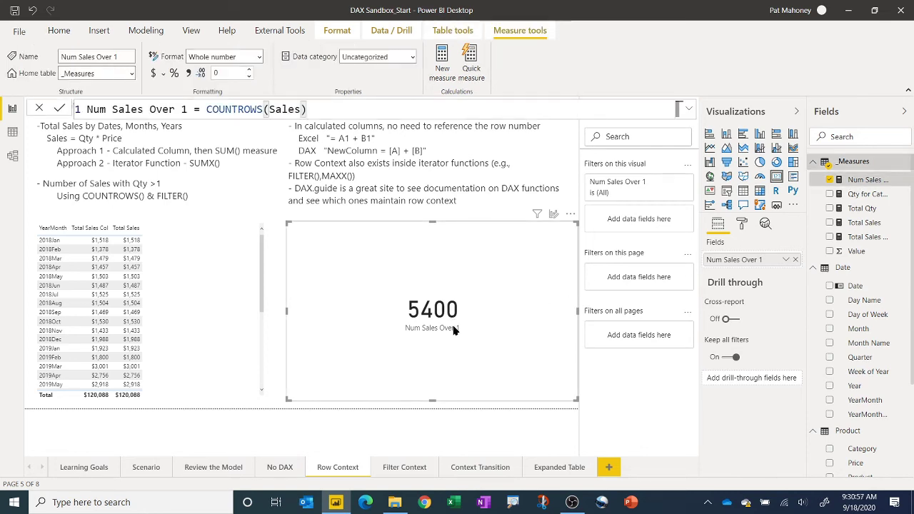
{"action": "left_click", "coordinate": [270, 109]}
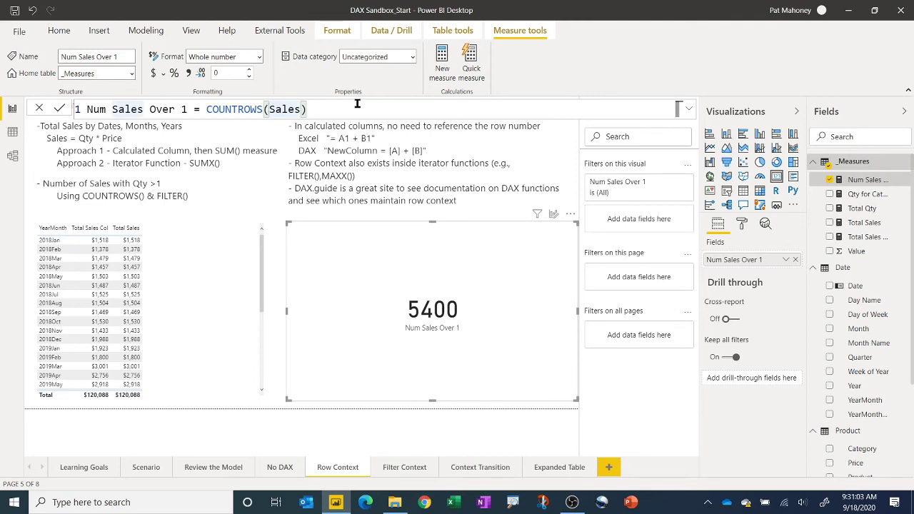
{"action": "left_click", "coordinate": [269, 109]}
{"action": "type", "text": "FILTER("}
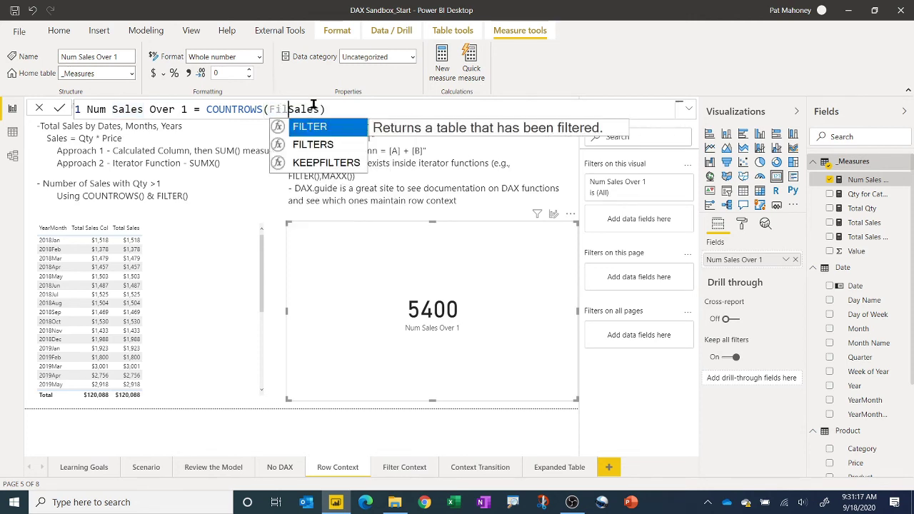
{"action": "key", "text": "Right"}
{"action": "key", "text": "Right"}
{"action": "key", "text": "Right"}
{"action": "key", "text": "Right"}
{"action": "key", "text": "Right"}
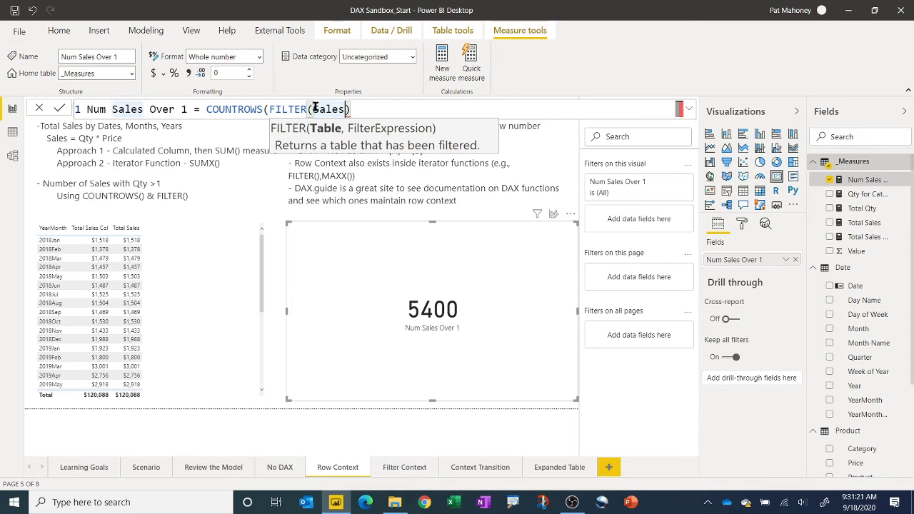
{"action": "type", "text": ","}
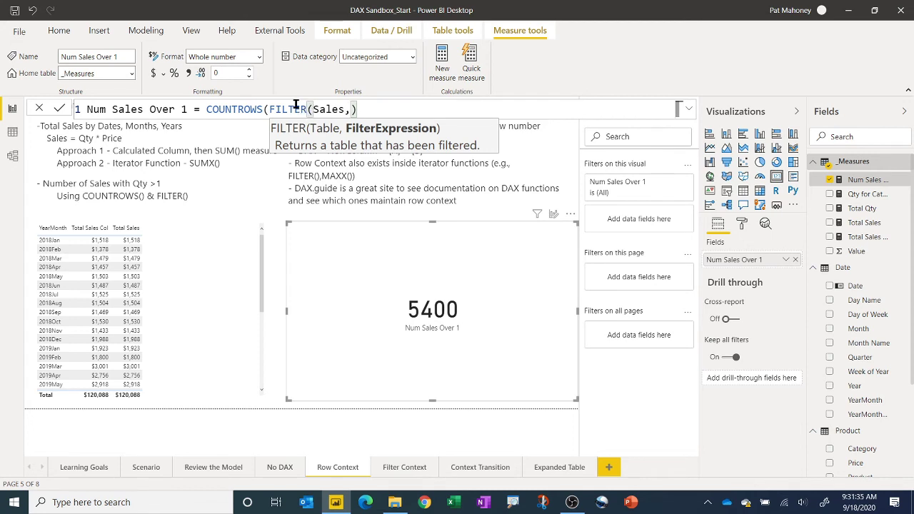
- Complete the FILTER with the condition Sales[Qty]>1 and commit the formula COUNTROWS(FILTER(Sales,Sales[Qty]>1))
{"action": "type", "text": "s"}
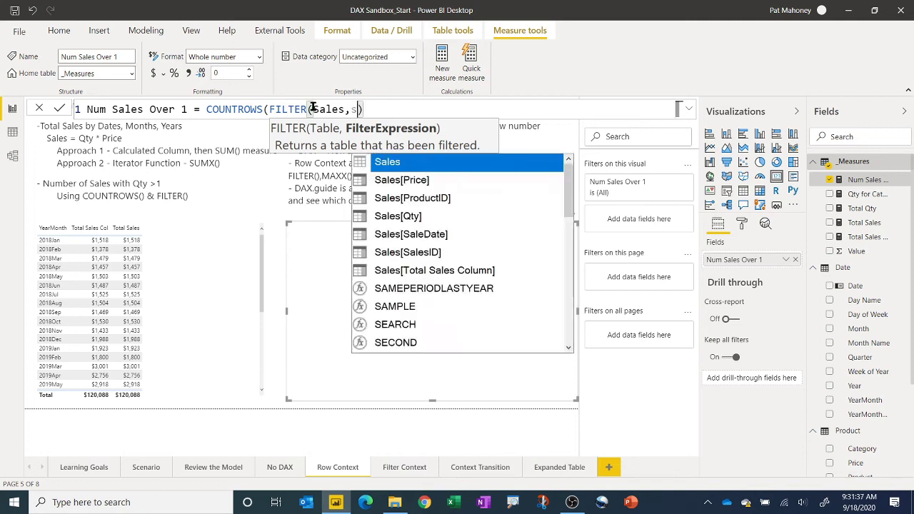
{"action": "type", "text": "ale"}
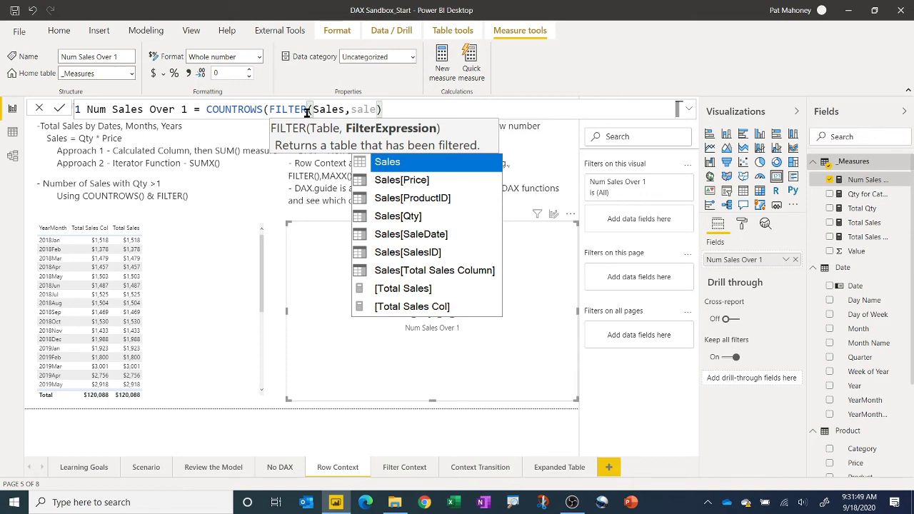
{"action": "key", "text": "Down"}
{"action": "key", "text": "Down"}
{"action": "key", "text": "Down"}
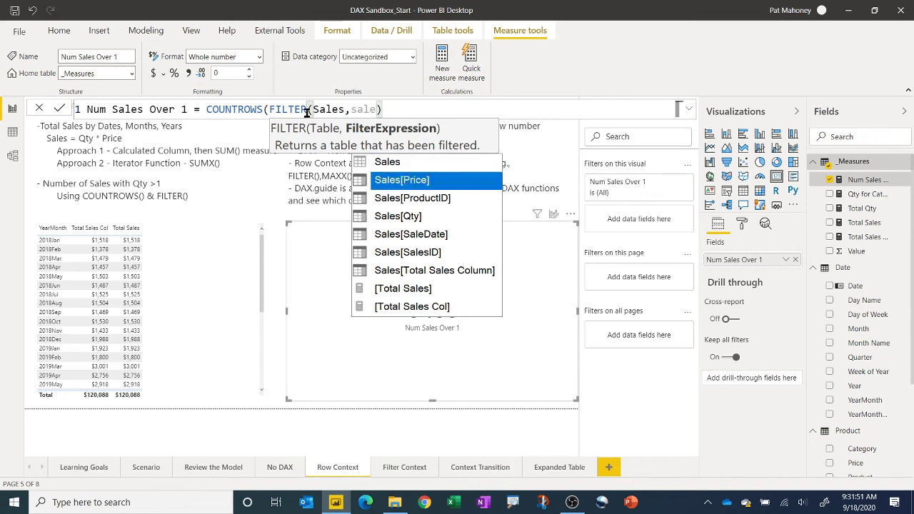
{"action": "key", "text": "Tab"}
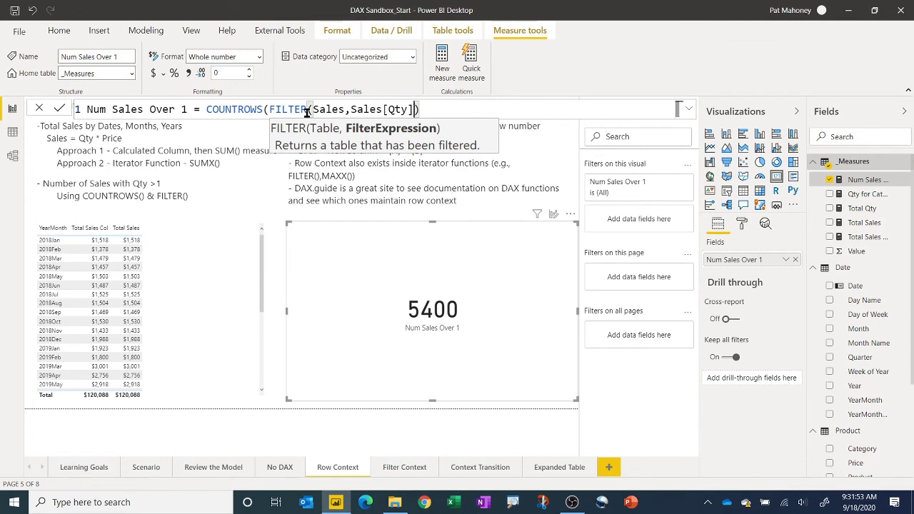
{"action": "type", "text": ">1)"}
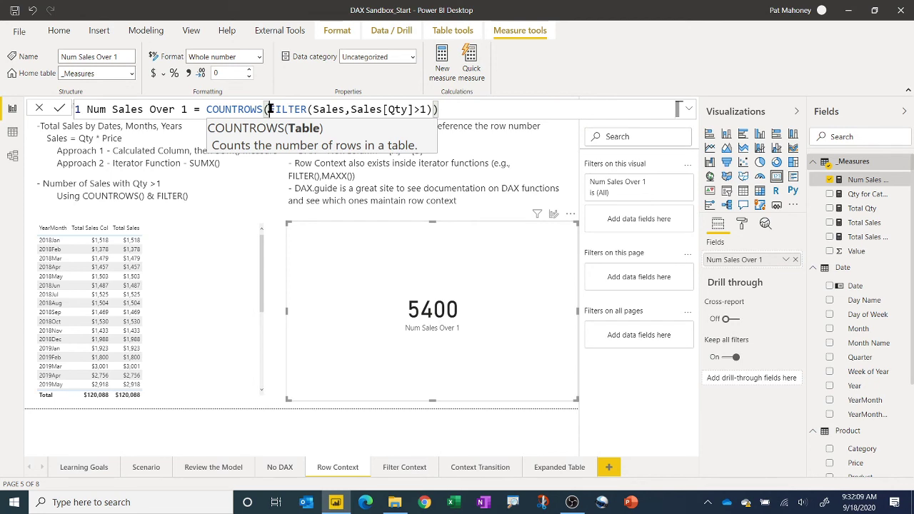
{"action": "left_click_drag", "start_coordinate": [270, 108], "coordinate": [309, 110]}
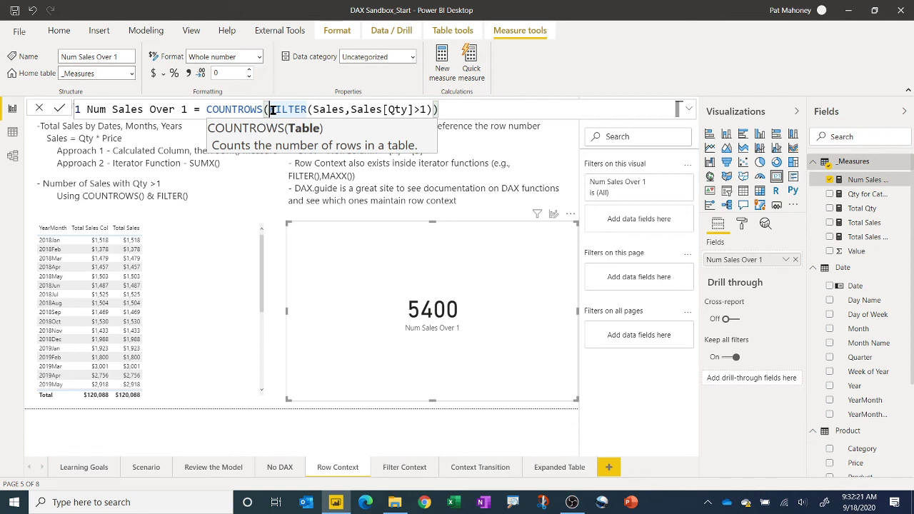
{"action": "left_click", "coordinate": [446, 112]}
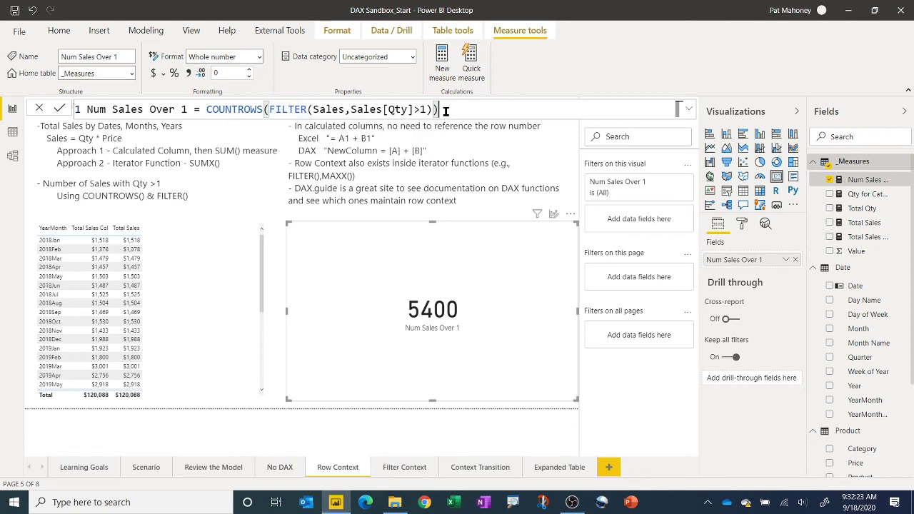
{"action": "key", "text": "Return"}
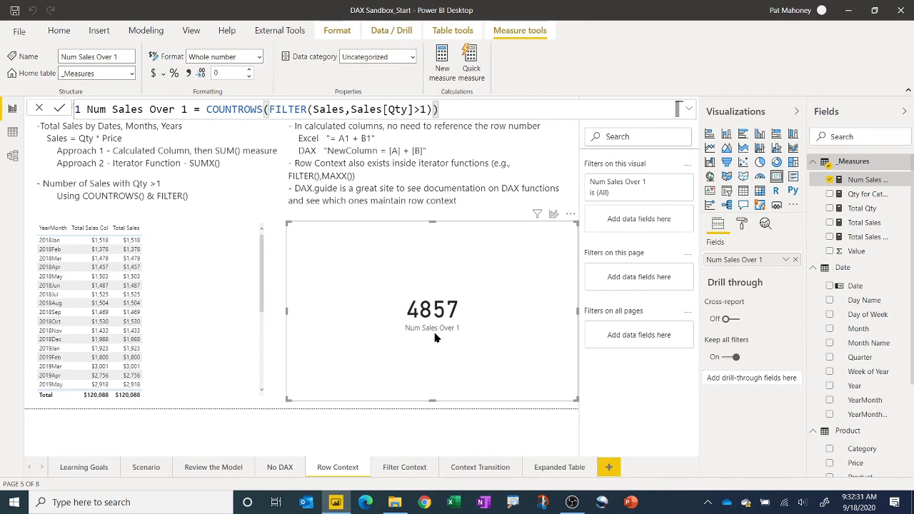
- Add the Num Sales Over 1 measure to the YearMonth table visual
{"action": "left_click", "coordinate": [198, 320]}
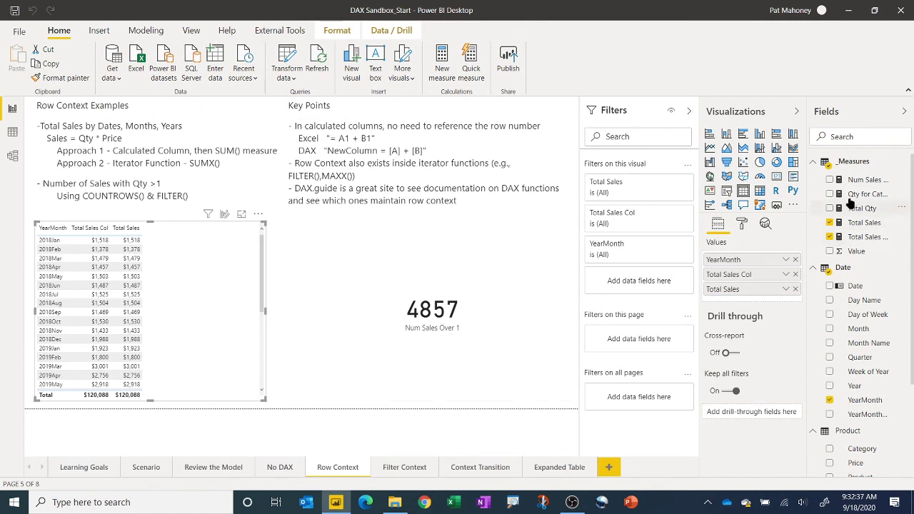
{"action": "left_click", "coordinate": [829, 180]}
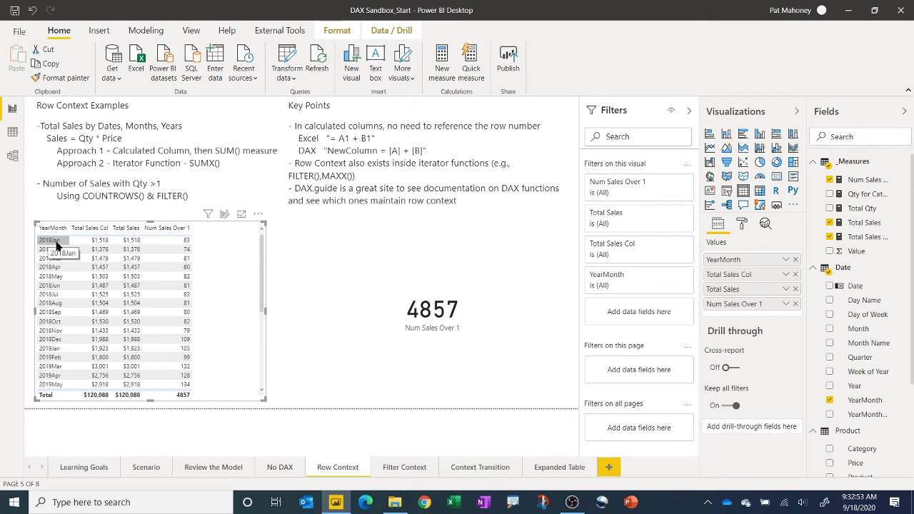
- Examine the relationships between the Date, Product and Sales tables in the model, and review the Num Sales Over 1 formula on the report page
{"action": "left_click", "coordinate": [13, 157]}
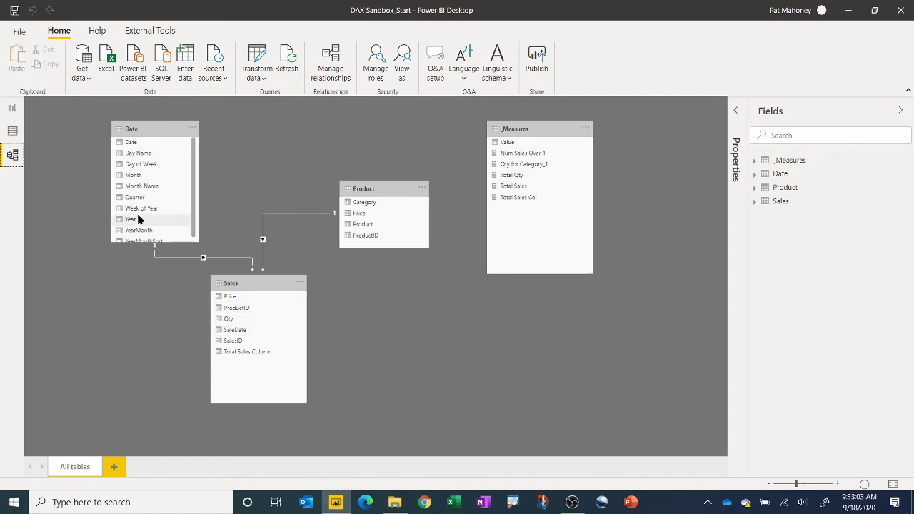
{"action": "left_click", "coordinate": [13, 108]}
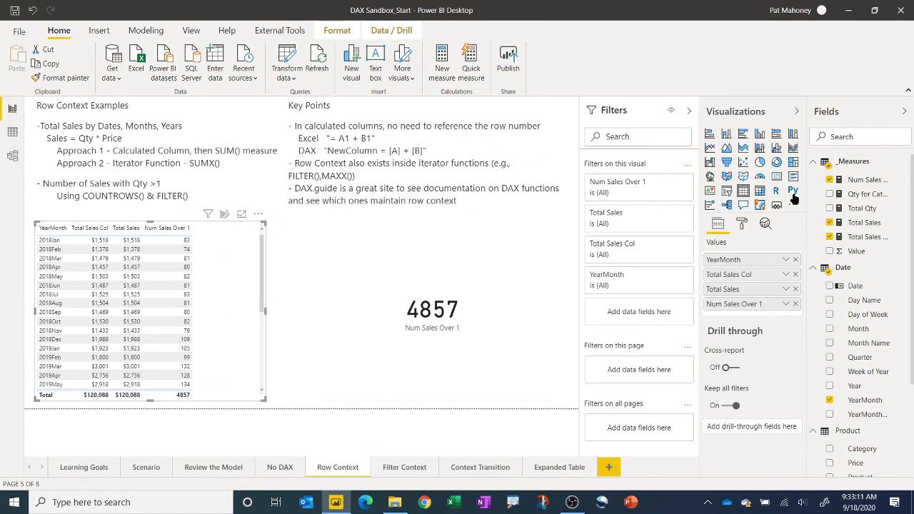
{"action": "left_click", "coordinate": [866, 179]}
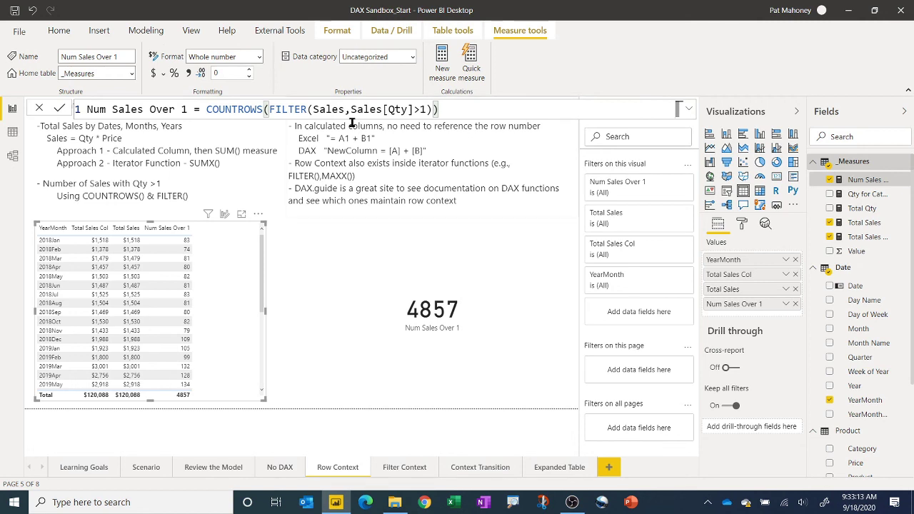